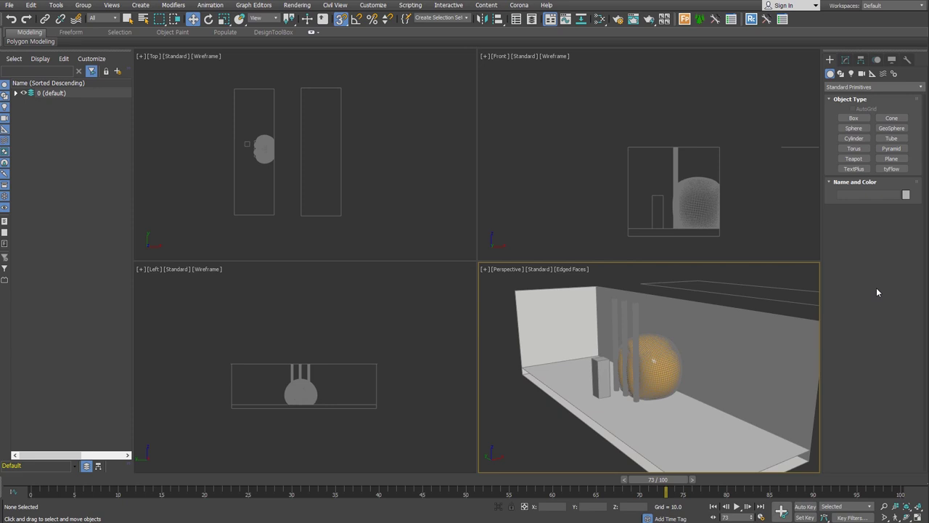
Delete the Rectangle001 shape and orbit the Perspective view to face the room
left_click(322, 172)
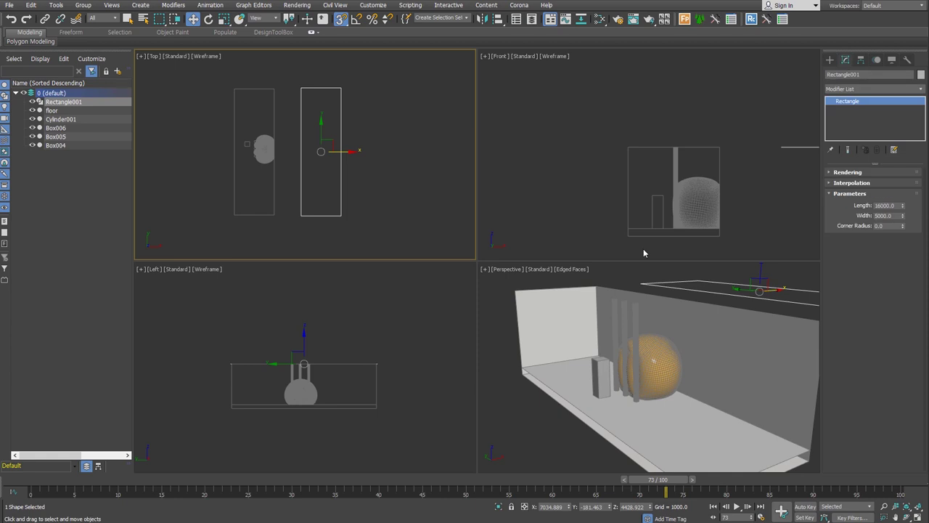
key("Delete")
mouse_move(638, 348)
middle_mouse_down("alt")
mouse_move(664, 367)
mouse_move(752, 305)
middle_mouse_up("alt")
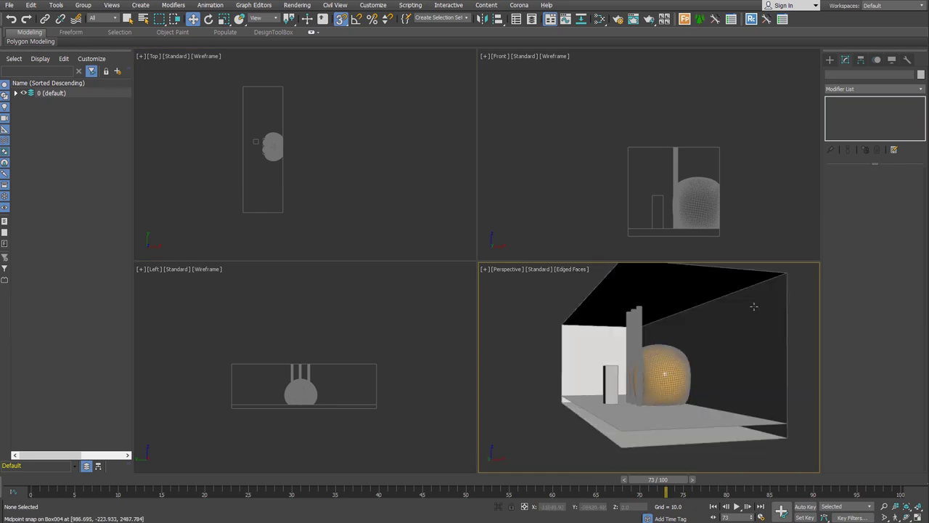
left_click(660, 326)
Enlarge and zoom the Perspective viewport, turning on safe-frame borders around the room view
mouse_move(660, 326)
middle_mouse_down("alt")
mouse_move(620, 332)
mouse_move(602, 318)
mouse_move(628, 353)
middle_mouse_up("alt")
left_click_drag(477, 262, 352, 172)
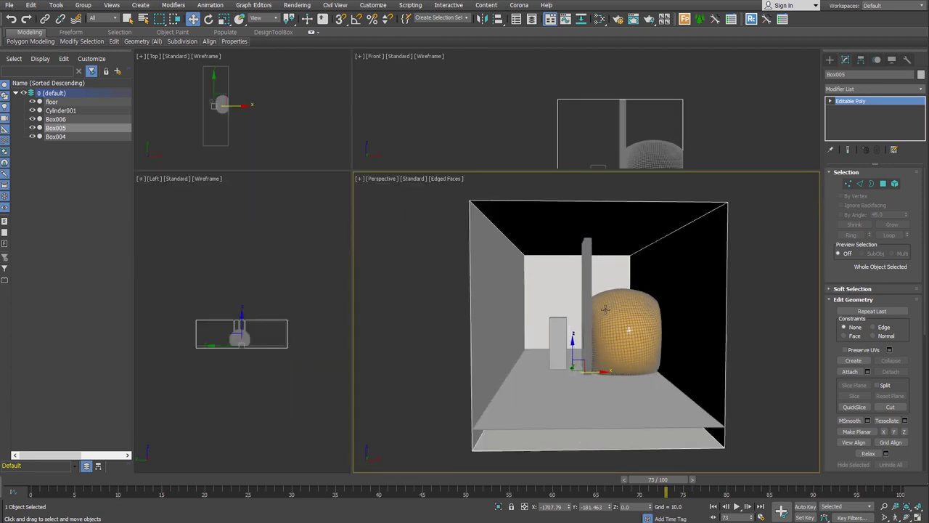
scroll(602, 323, "up", 2)
scroll(604, 313, "up", 2)
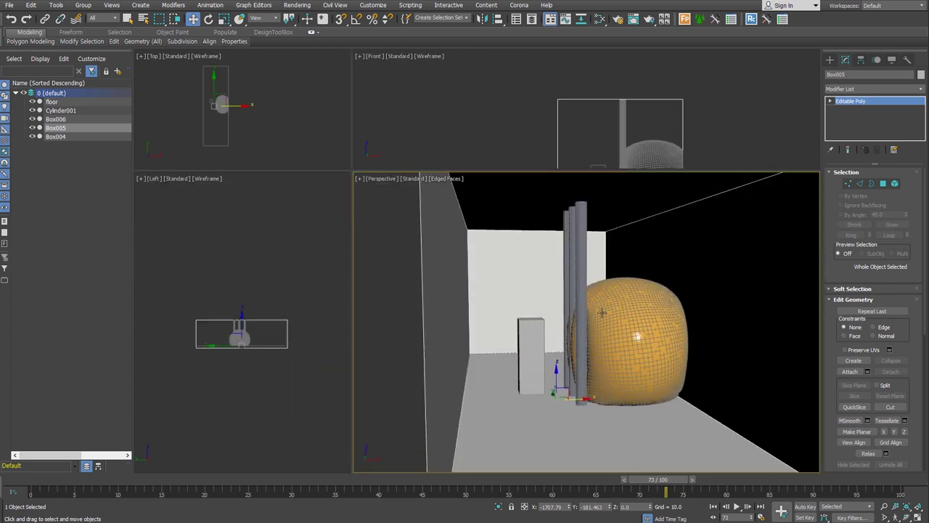
key("shift+f")
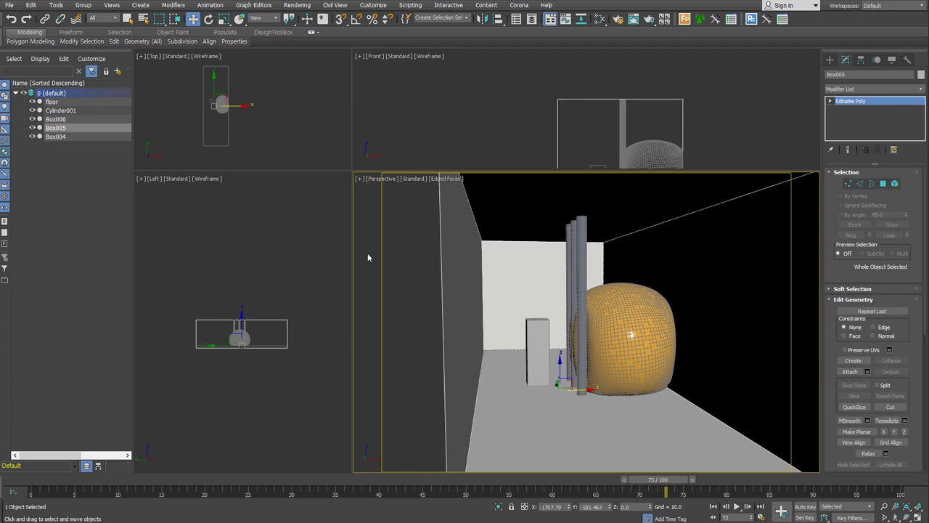
middle_click_drag(730, 312, 719, 312)
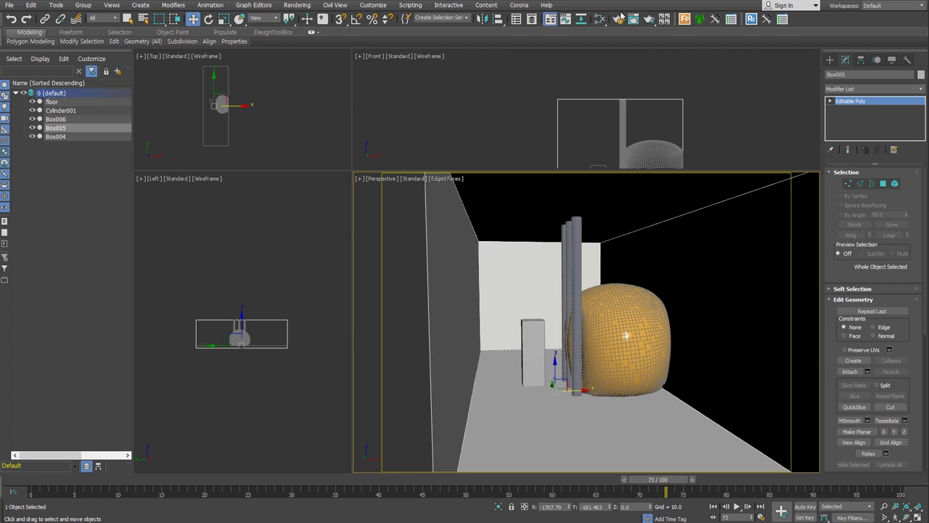
Set the render output height to 640 for a 640 × 640 image
key("F10")
left_click(145, 242)
left_click(164, 250)
double_click(160, 265)
type("640")
key("Return")
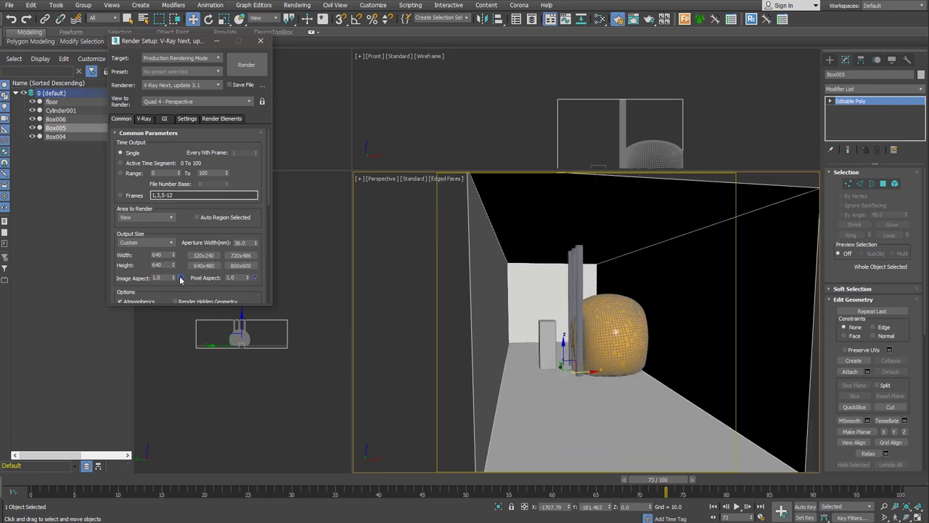
Create physical camera PhysCamera001 from the current view and lock rendering to it
middle_click_drag(537, 381, 512, 381)
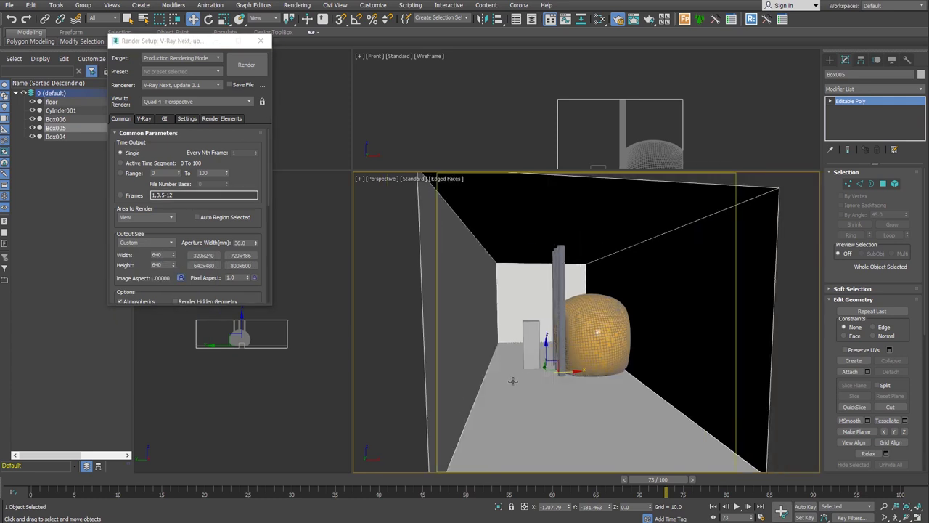
key("ctrl+c")
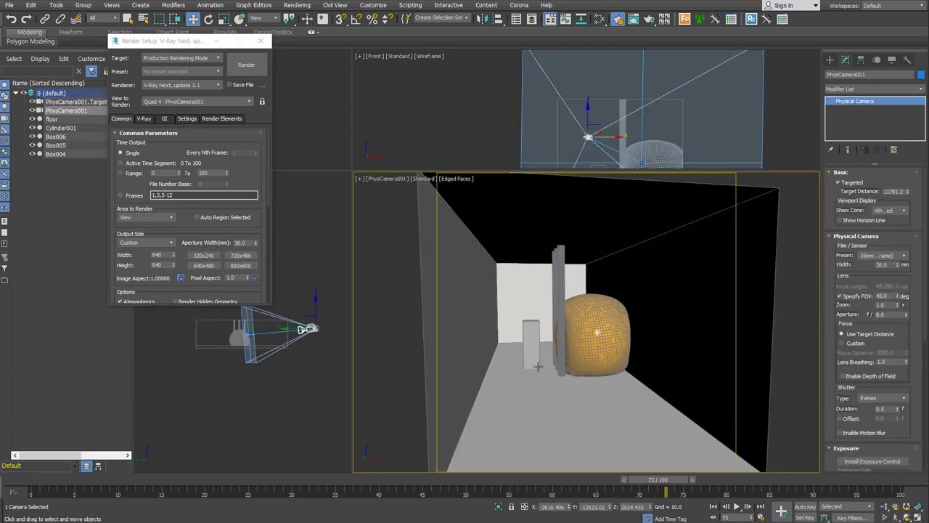
left_click(262, 101)
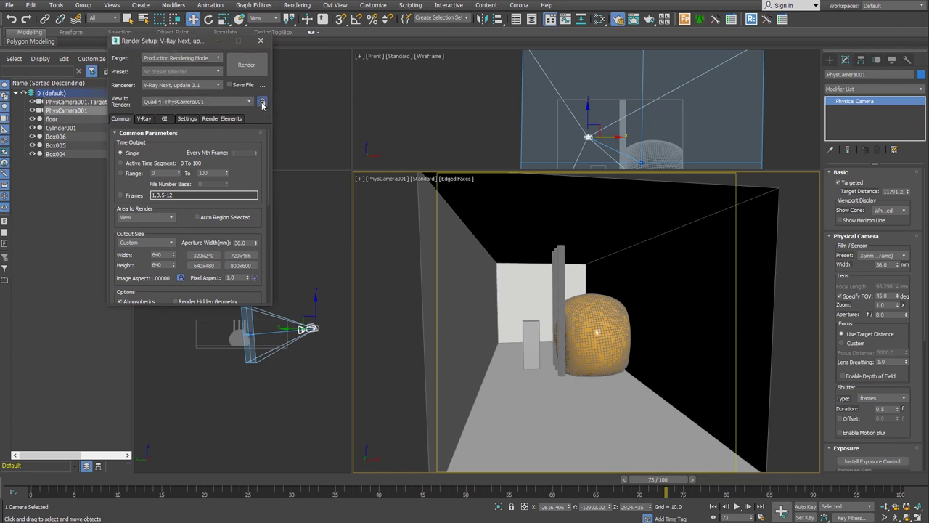
left_click(144, 118)
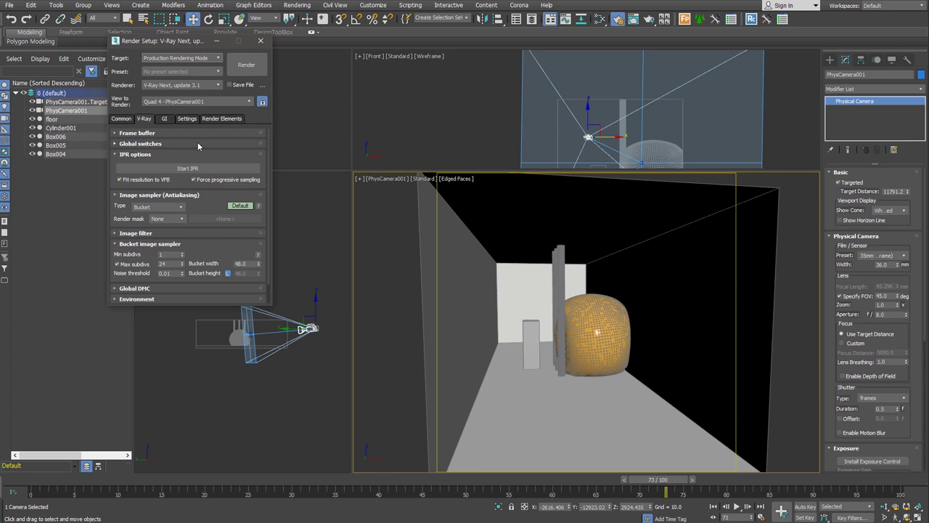
Enable V-Ray's Override mtl in Global switches with VP_AO instanced from the Slate Material Editor
left_click(197, 144)
left_click(190, 211)
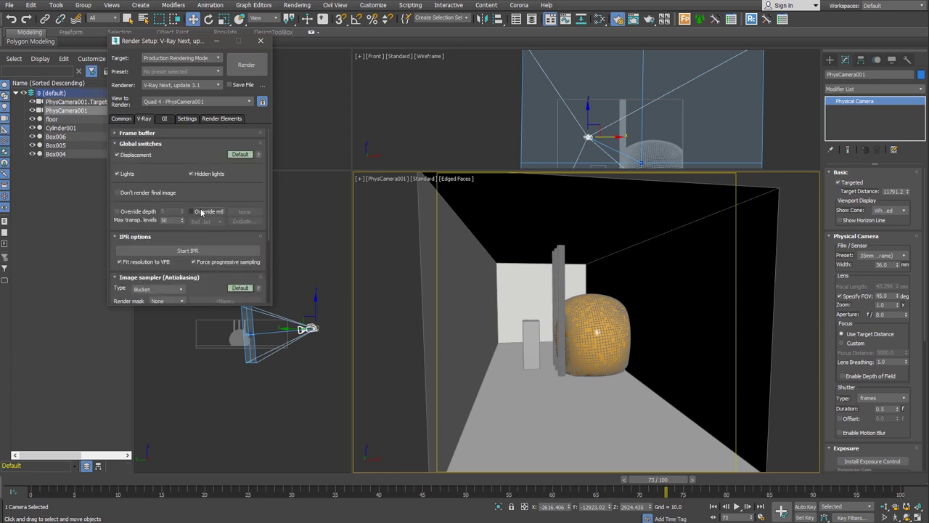
left_click(600, 22)
left_click_drag(278, 37, 609, 47)
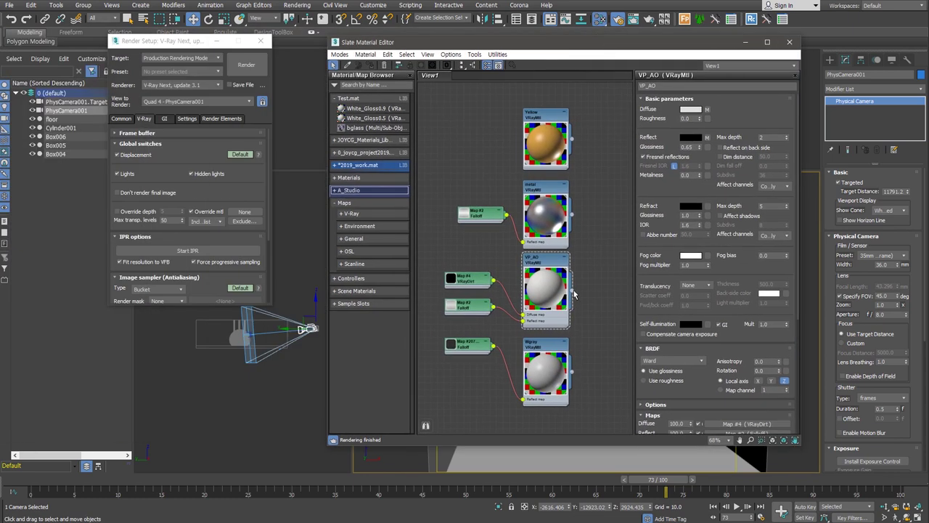
left_click_drag(572, 290, 247, 212)
left_click(169, 203)
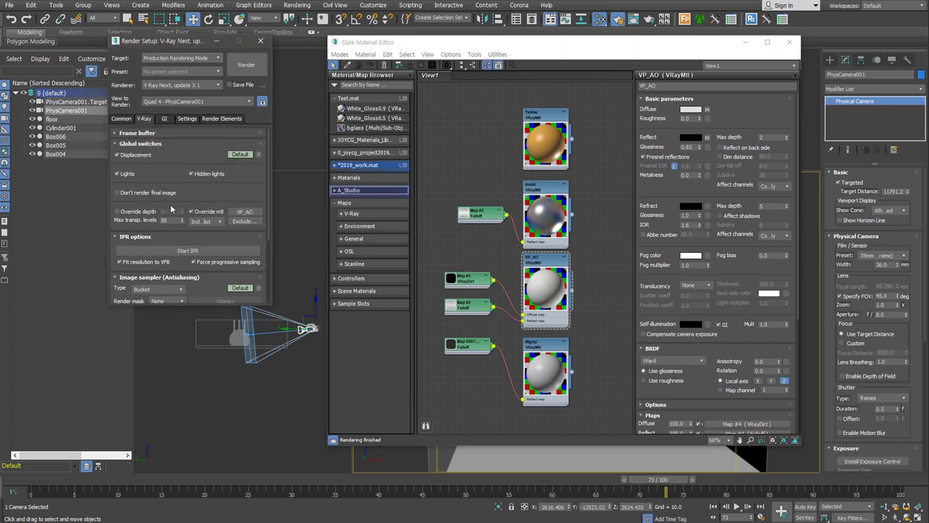
left_click(266, 41)
left_click_drag(576, 49, 296, 52)
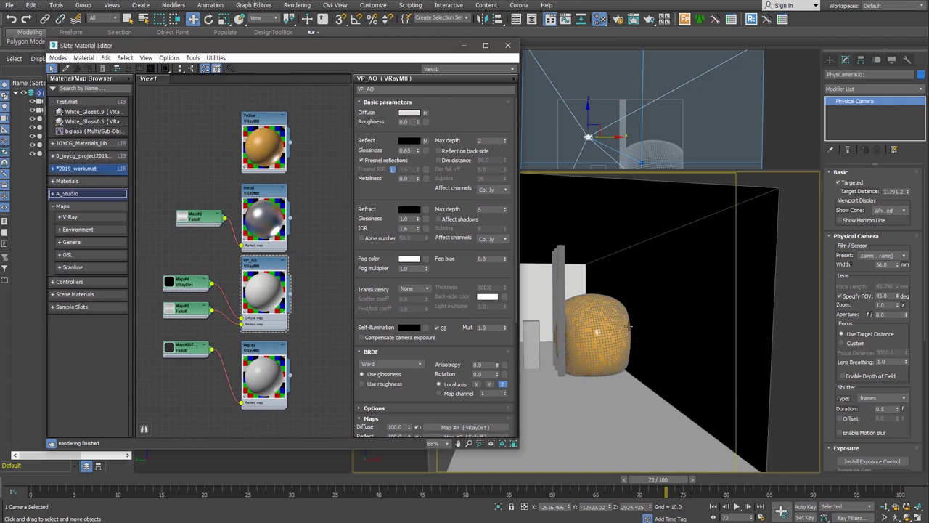
Install exposure control for PhysCamera001
left_click(466, 46)
scroll(908, 311, "down", 1)
scroll(909, 310, "down", 2)
scroll(907, 323, "down", 1)
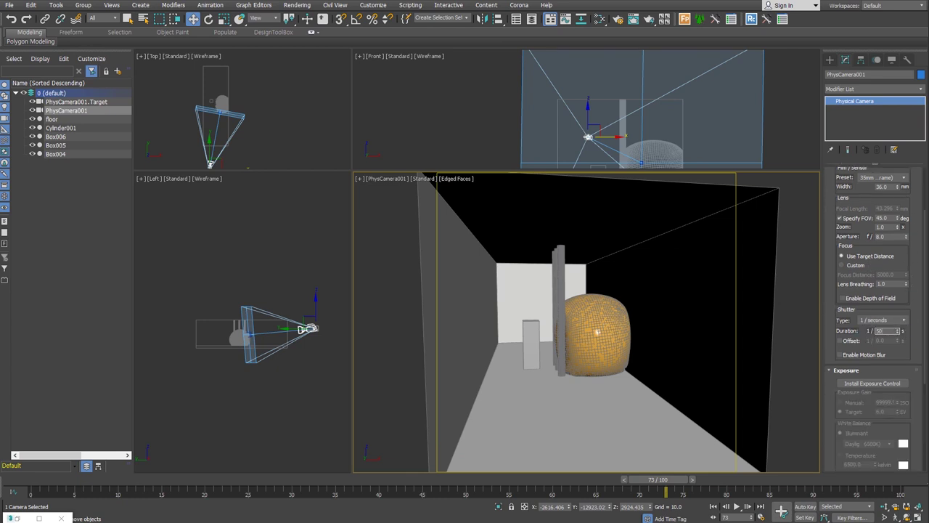
left_click(871, 383)
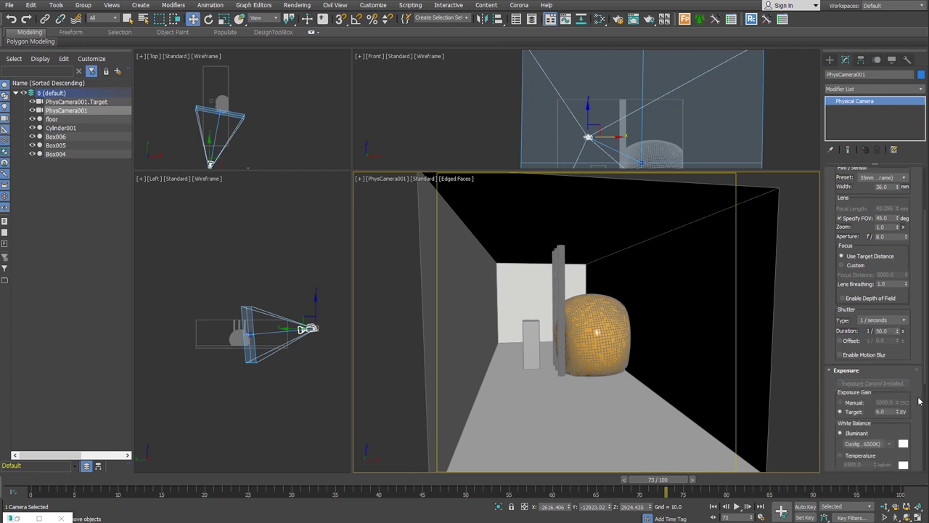
scroll(918, 401, "down", 1)
Set the camera's exposure gain to manual ISO 100 with Custom white balance
left_click(839, 357)
left_click(890, 357)
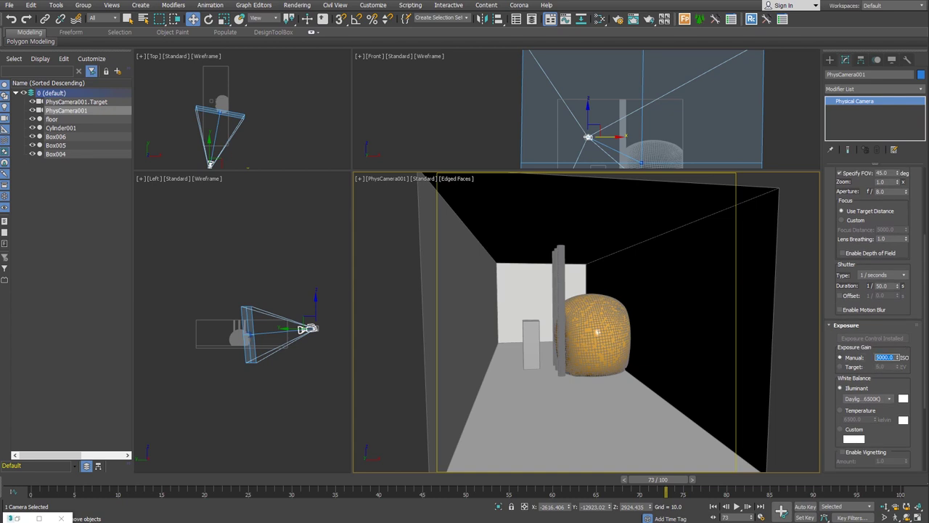
type("100")
left_click(849, 430)
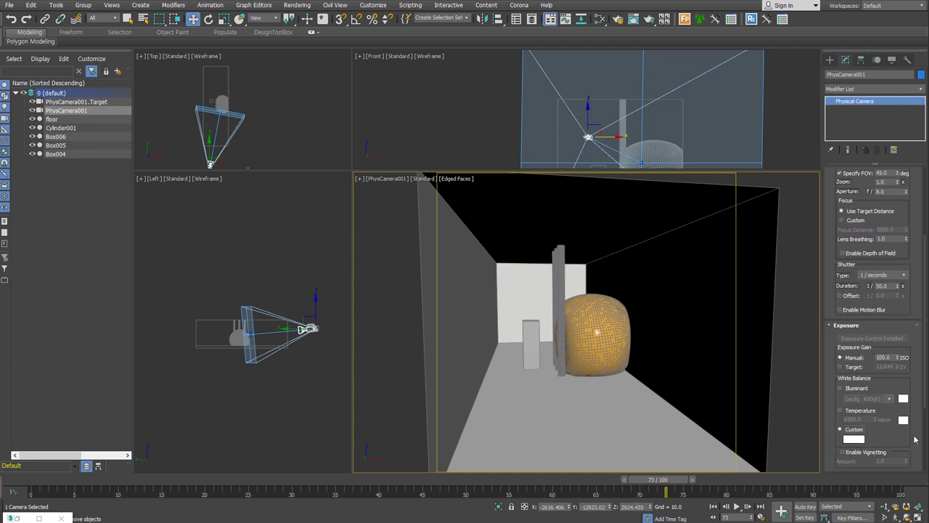
scroll(905, 433, "down", 3)
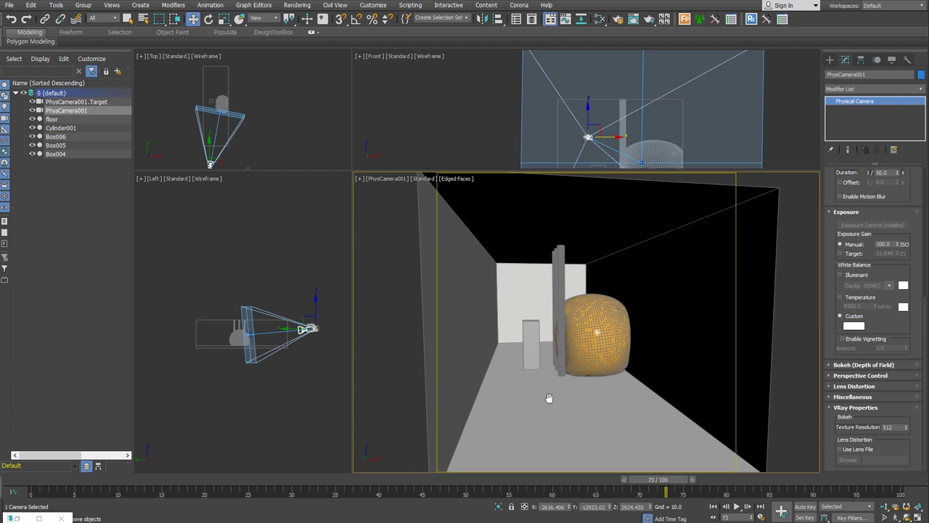
middle_click_drag(549, 397, 548, 393)
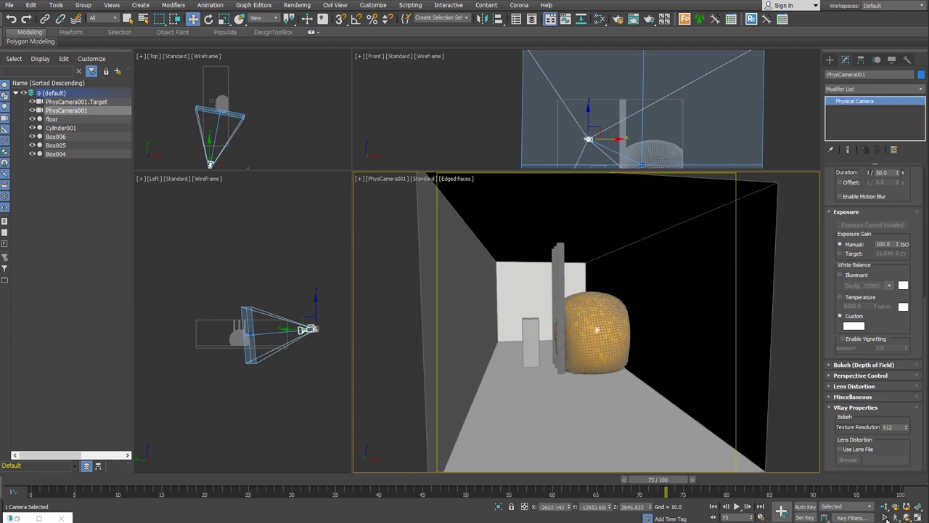
left_click(884, 517)
Adjust PhysCamera001's field of view and lower the camera within the room
left_click_drag(589, 351, 577, 330)
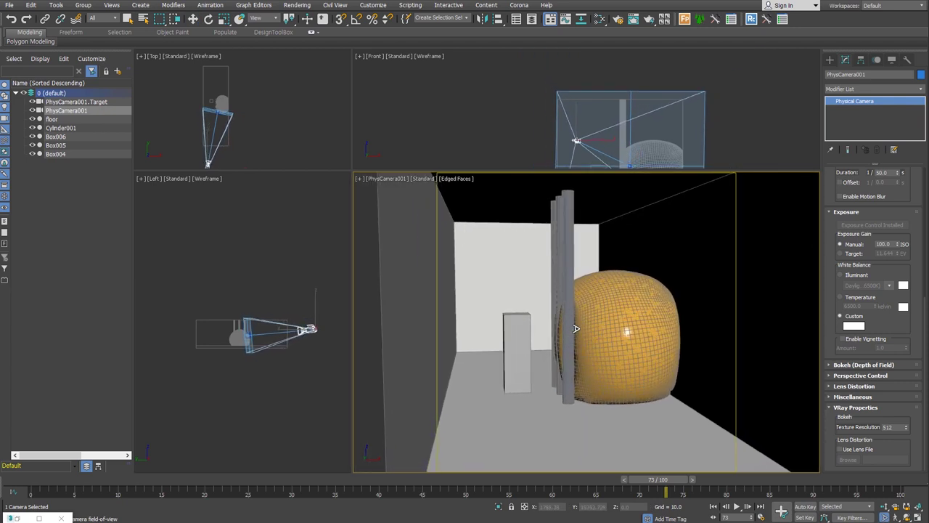
middle_click_drag(704, 426, 704, 409)
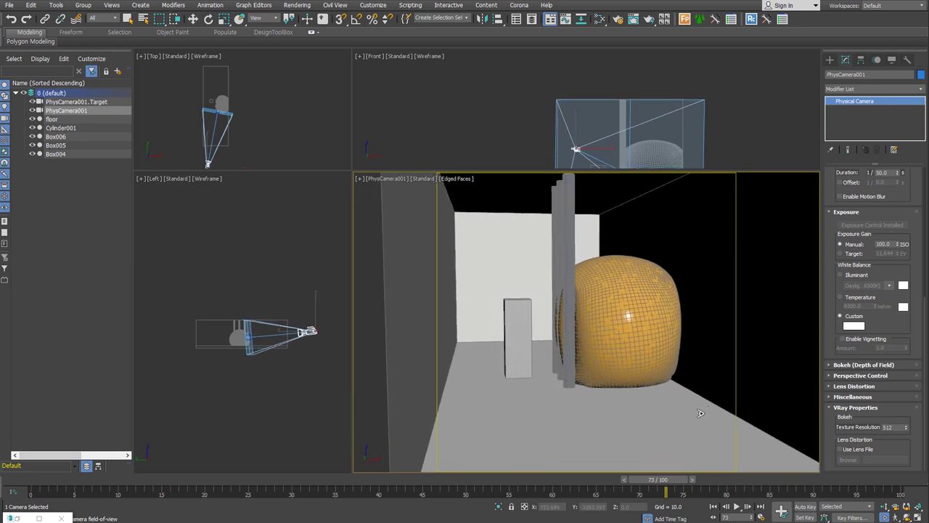
left_click(896, 517)
left_click_drag(602, 344, 574, 334)
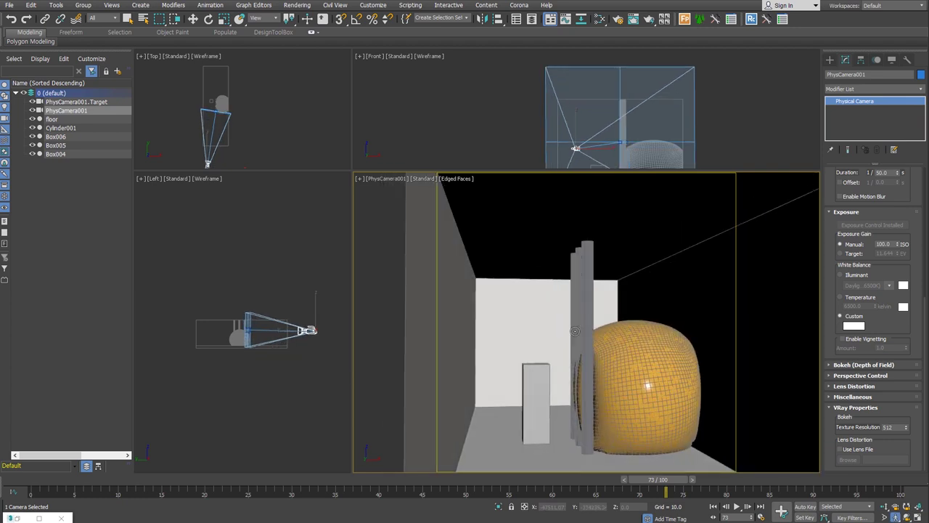
key("w")
middle_click_drag(574, 334, 539, 341)
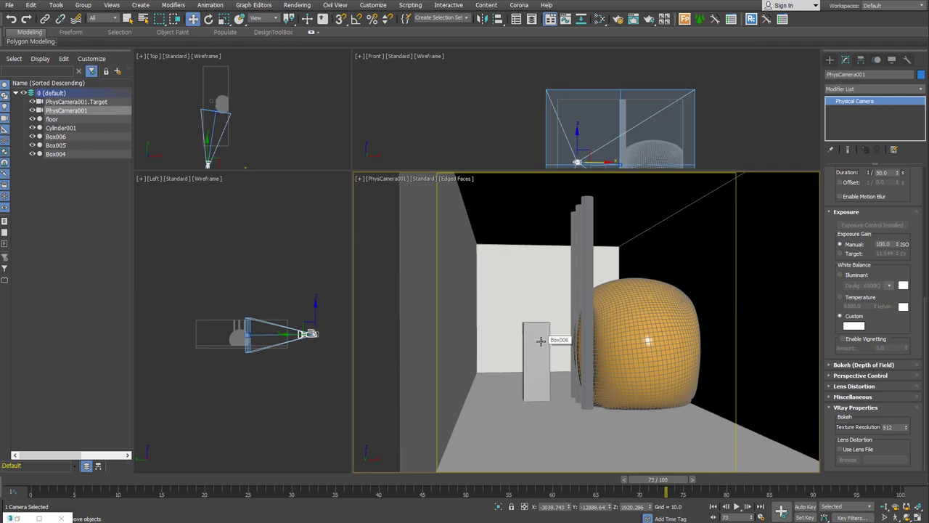
middle_click_drag(550, 356, 551, 352)
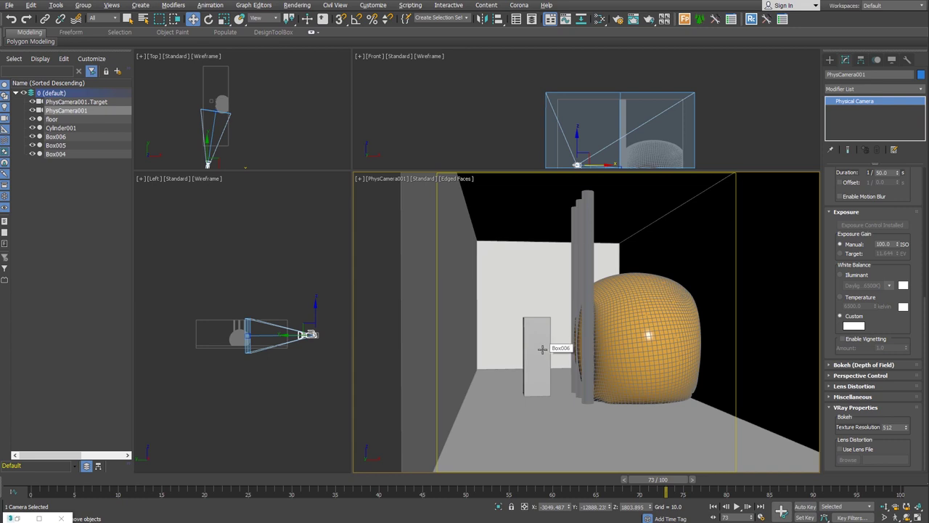
Dolly the camera closer to the blob and reframe the shot on the box and blob
left_click(884, 507)
left_click_drag(517, 338, 606, 376)
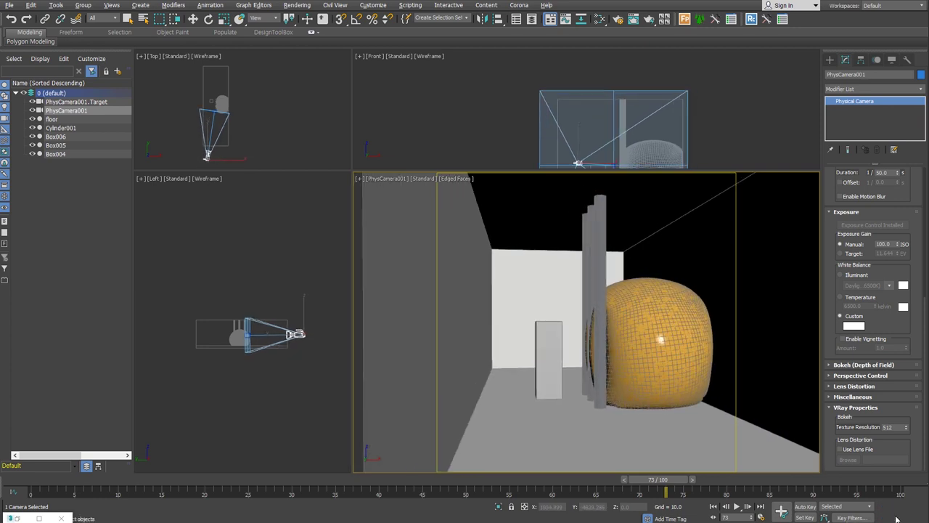
key("w")
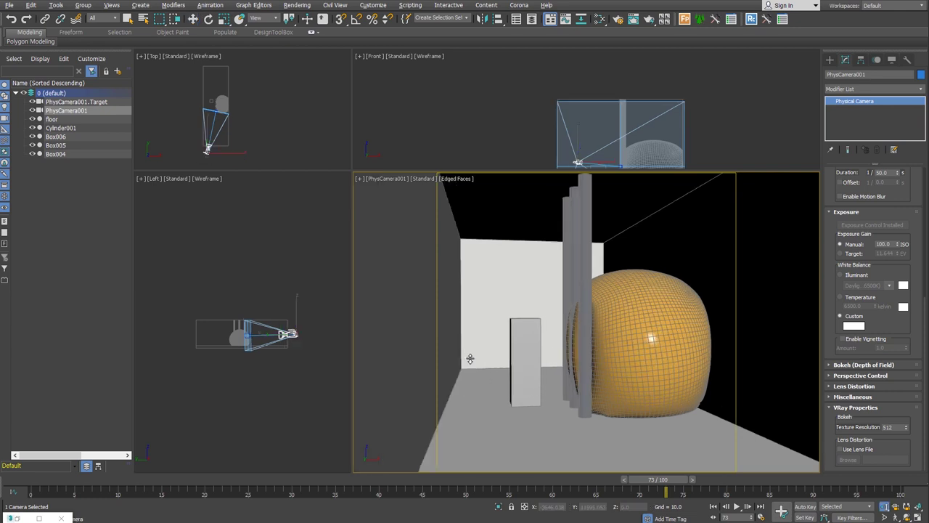
scroll(500, 360, "up", 3)
middle_click_drag(471, 352, 531, 380)
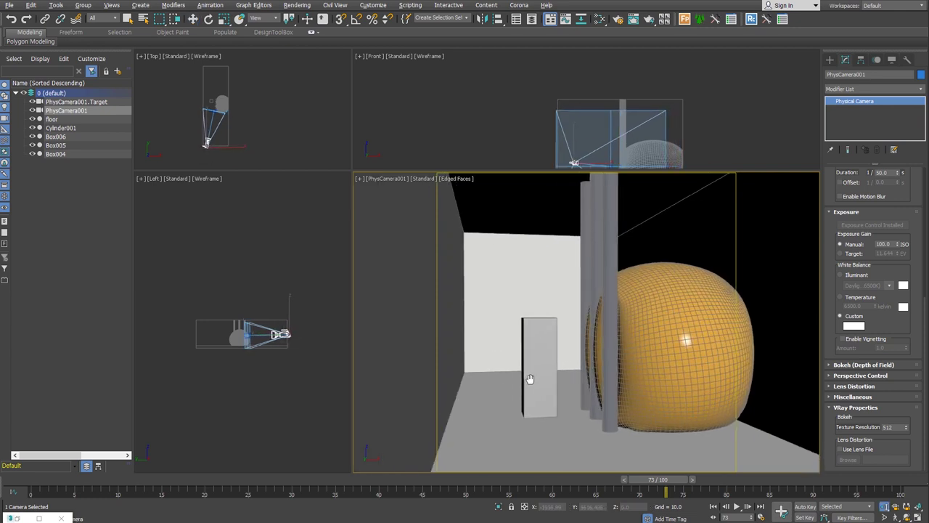
middle_click_drag(632, 386, 659, 385)
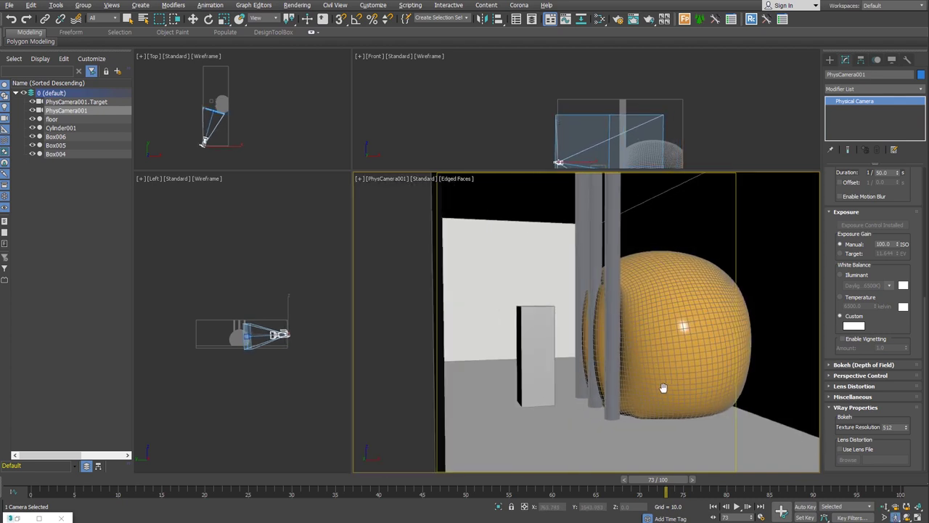
key("w")
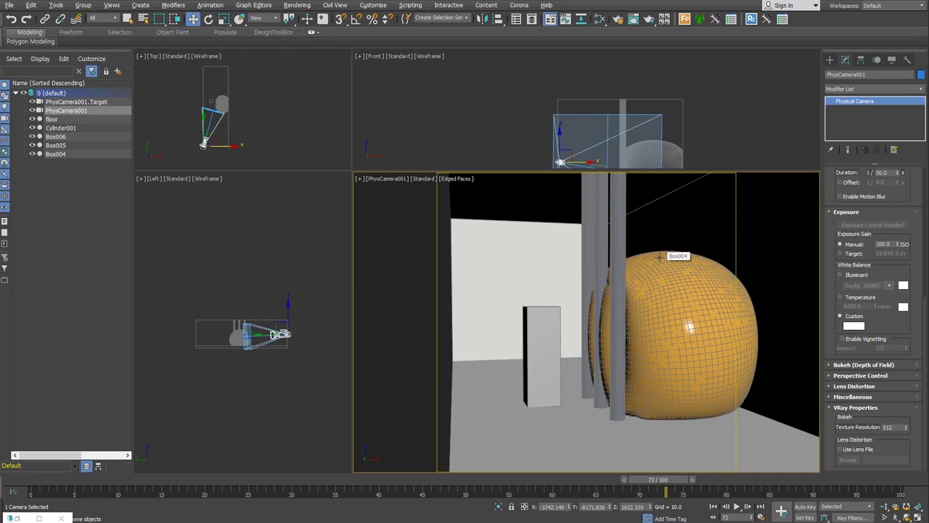
Turn on Auto Vertical Tilt Correction for PhysCamera001 and widen the Top and Left viewports
left_click(896, 377)
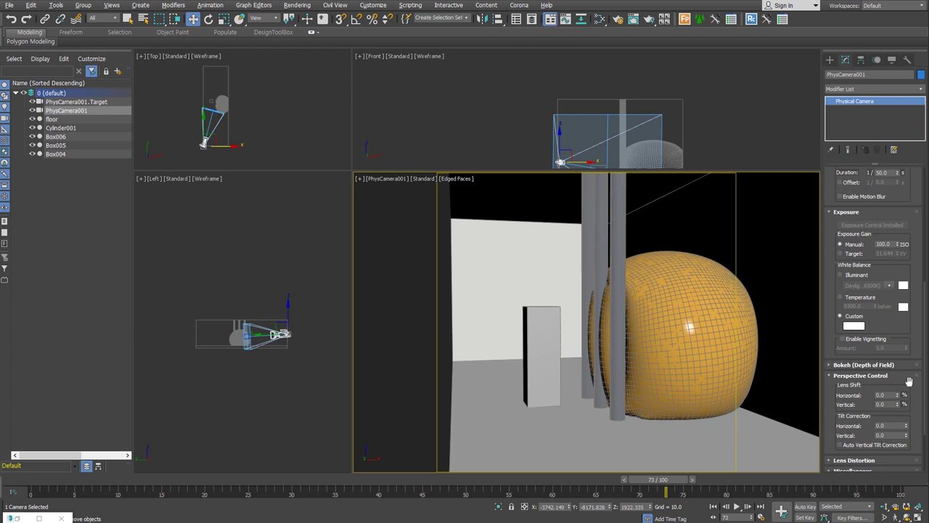
left_click(871, 445)
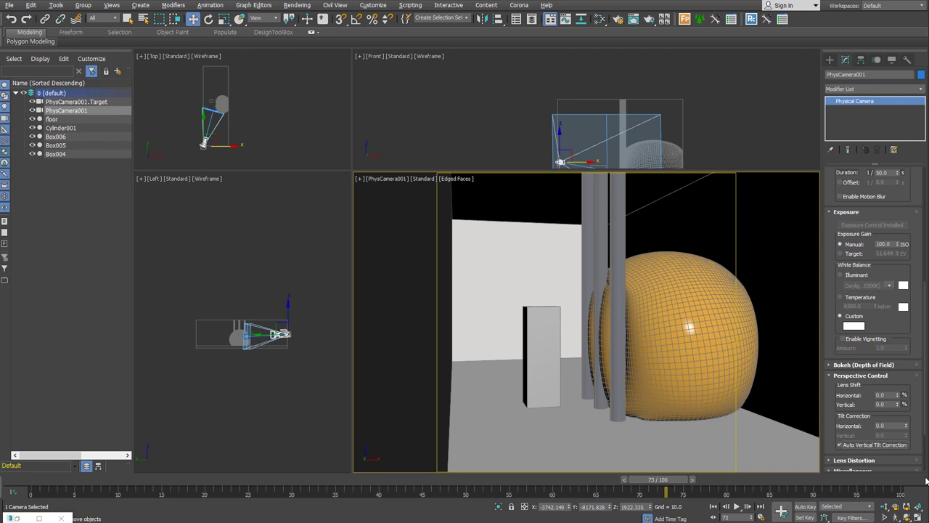
left_click(873, 376)
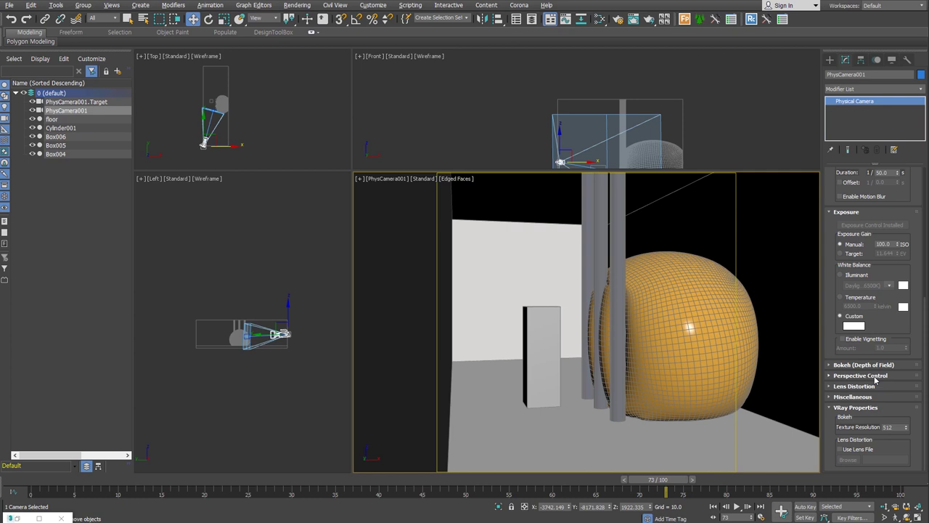
left_click_drag(352, 171, 421, 168)
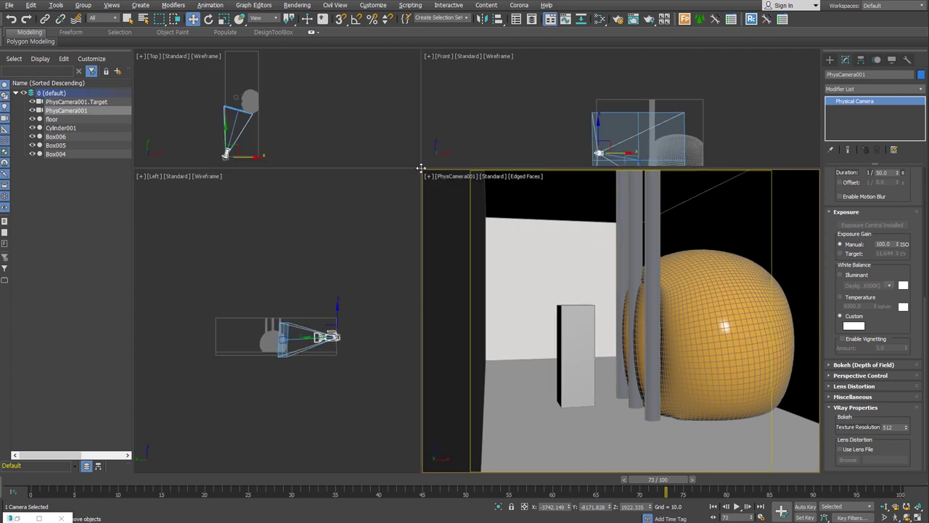
Deselect the camera and switch the Create panel to V-Ray light types
left_click(305, 139)
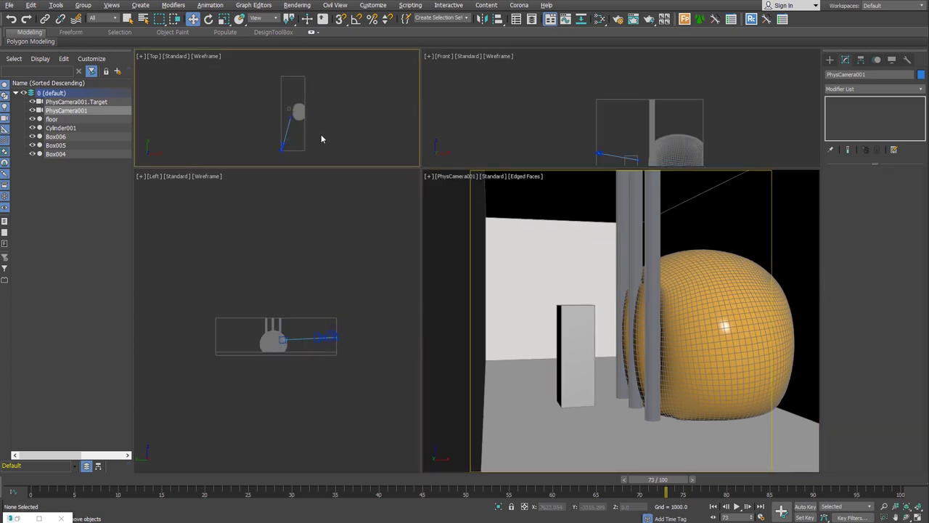
left_click(829, 59)
left_click(852, 74)
left_click(855, 87)
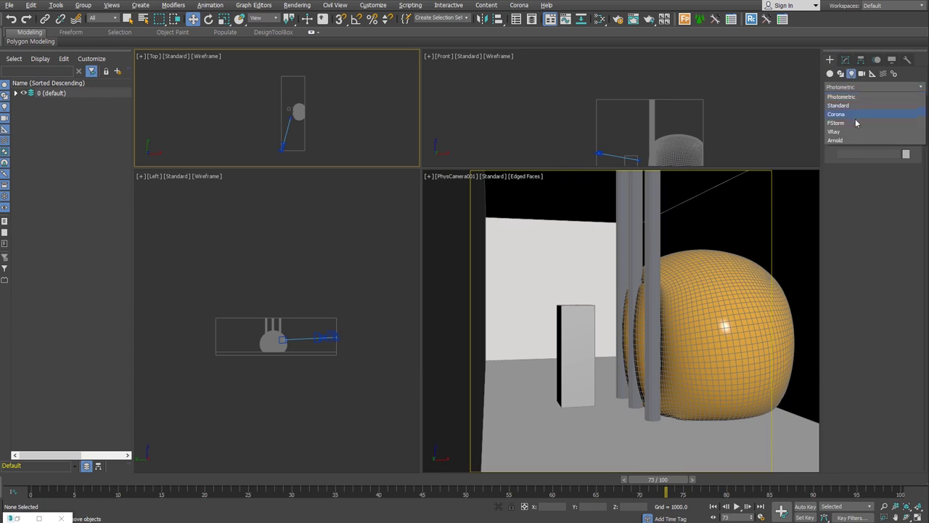
left_click(856, 132)
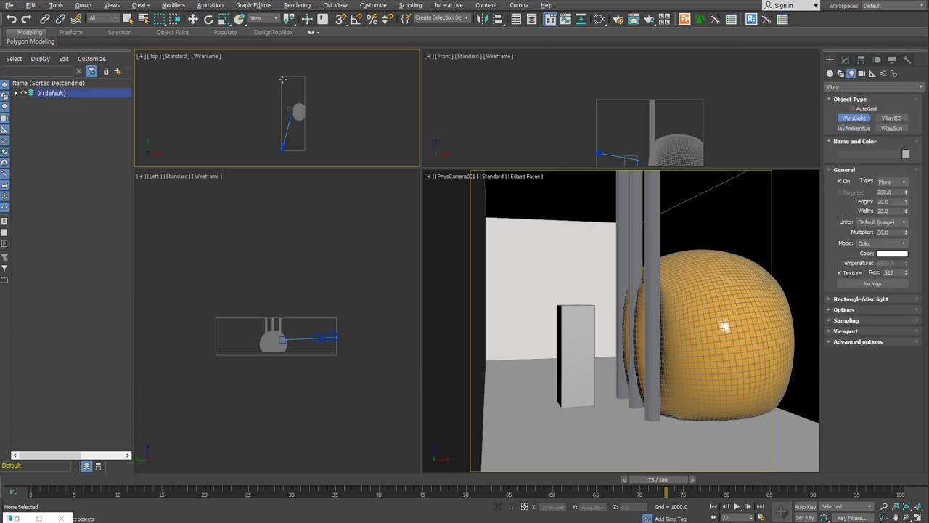
Draw plane light VRayLight001 in the Top view and raise it to ceiling height
left_click_drag(282, 79, 283, 79)
key("z")
key("w")
left_click_drag(291, 278, 308, 231)
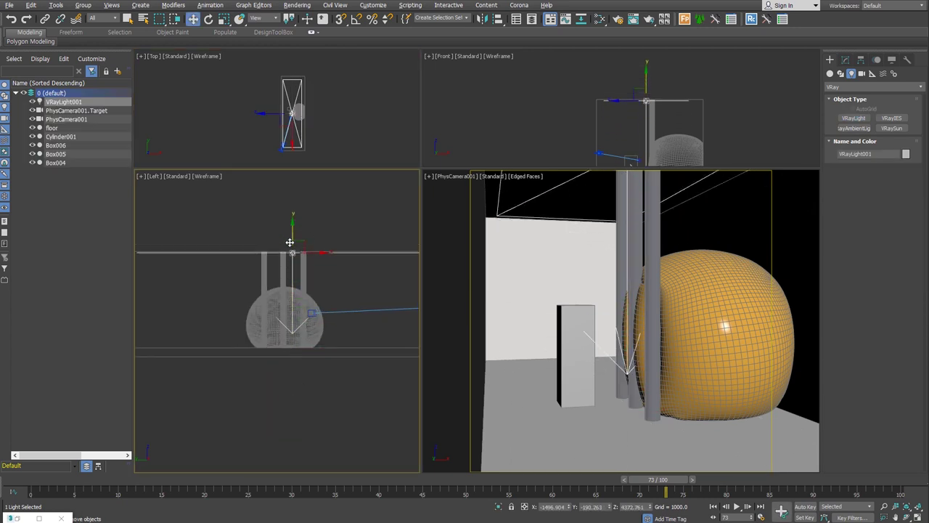
scroll(293, 245, "up", 3)
scroll(300, 259, "up", 2)
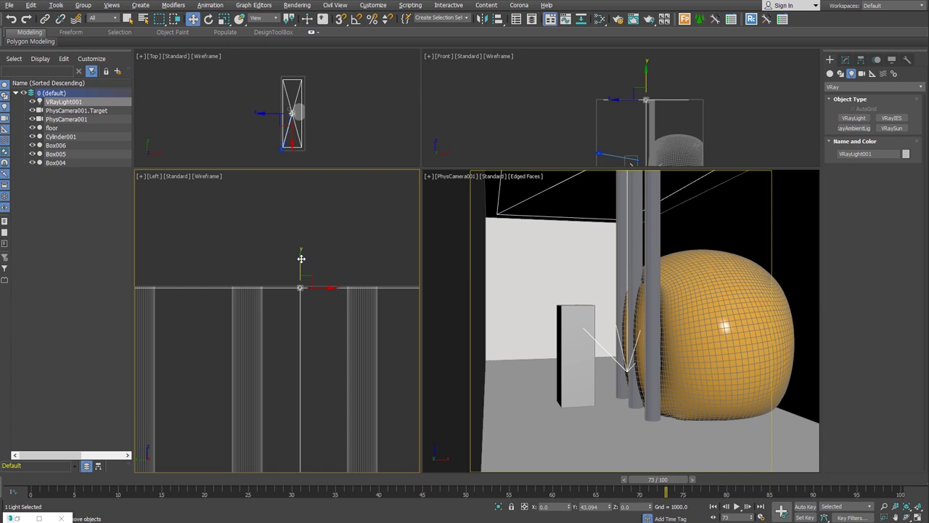
Render the camera view interactively in the V-Ray frame buffer, producing a black image
right_click(559, 302)
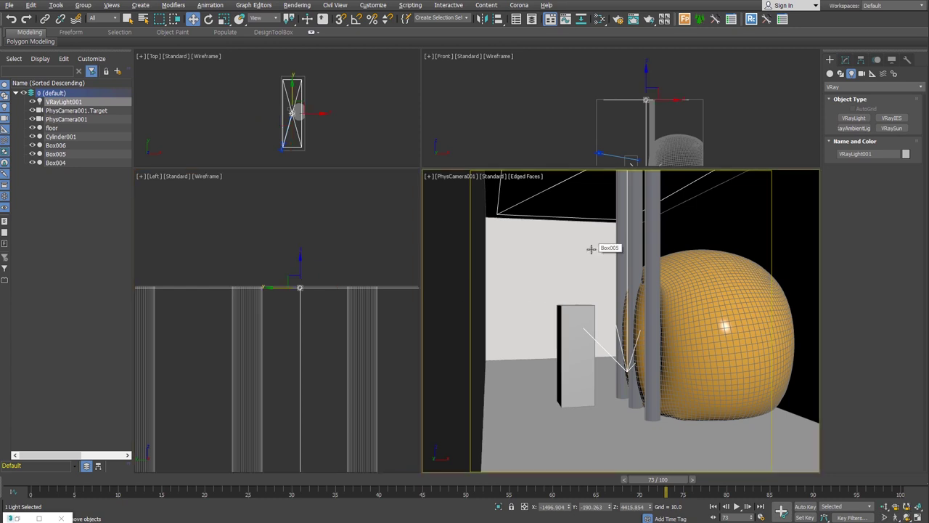
left_click(648, 19)
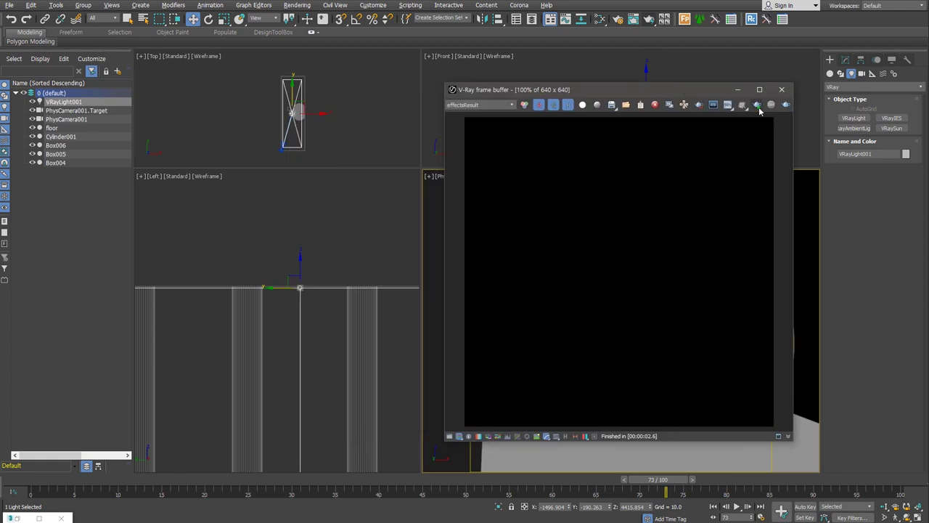
left_click(757, 105)
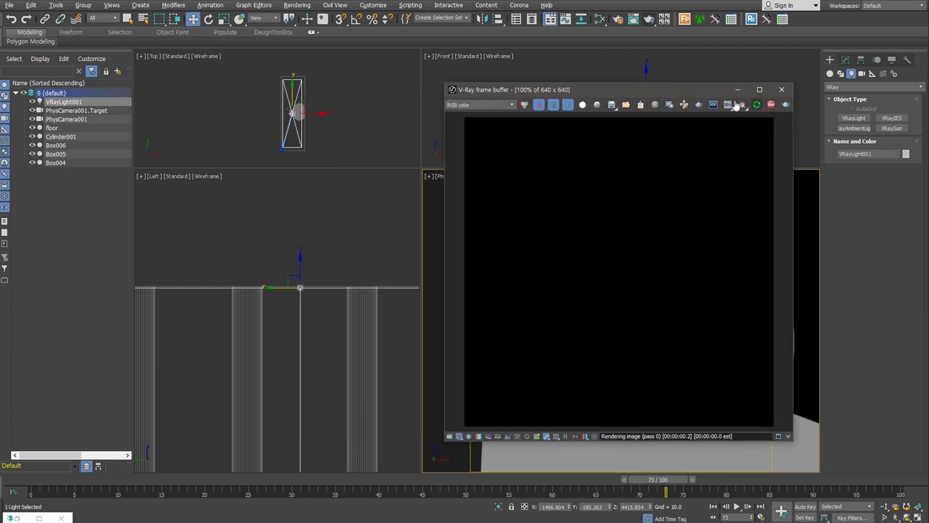
scroll(288, 149, "up", 2)
scroll(287, 148, "up", 2)
scroll(291, 153, "up", 2)
scroll(292, 154, "up", 2)
Nudge the camera slightly in the Top view, keeping the frame buffer clear of the panels
left_click(277, 138)
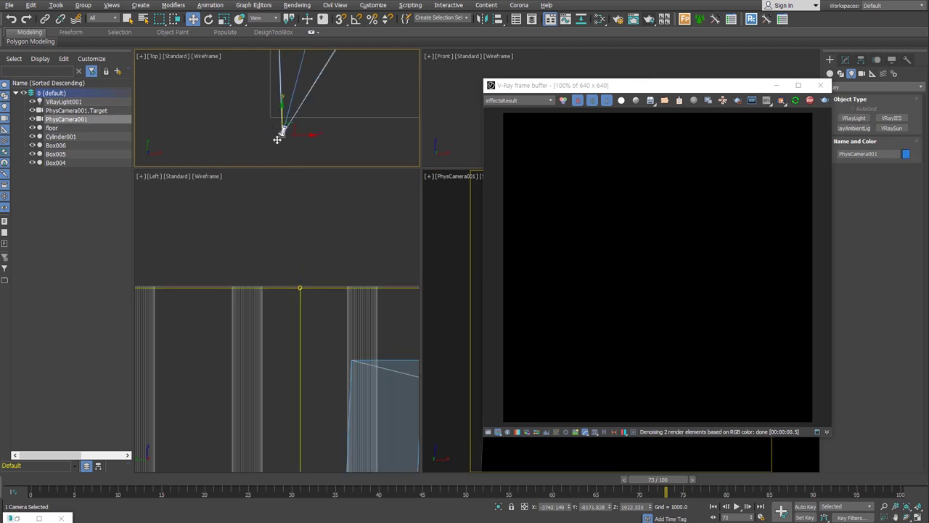
left_click_drag(555, 89, 640, 66)
left_click_drag(347, 139, 341, 119)
middle_click_drag(341, 119, 303, 134)
scroll(303, 134, "down", 2)
left_click_drag(233, 135, 236, 140)
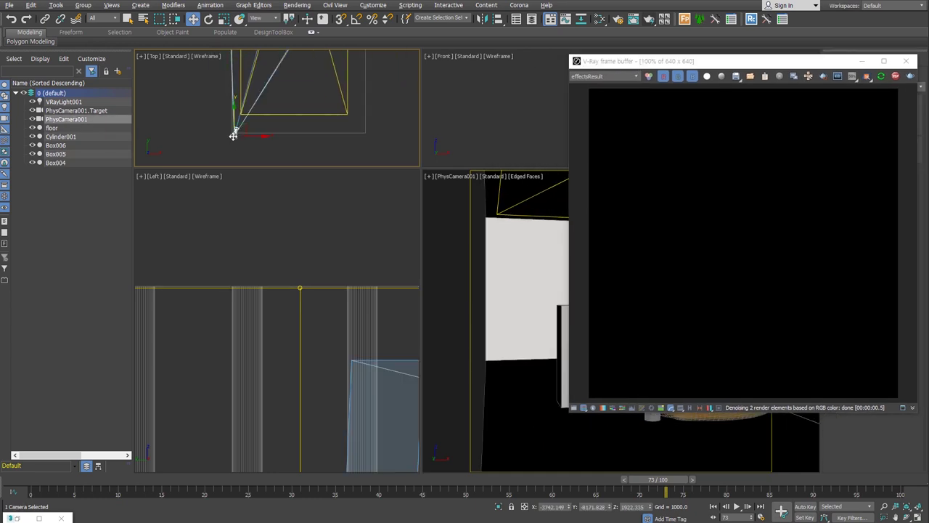
left_click_drag(653, 61, 537, 66)
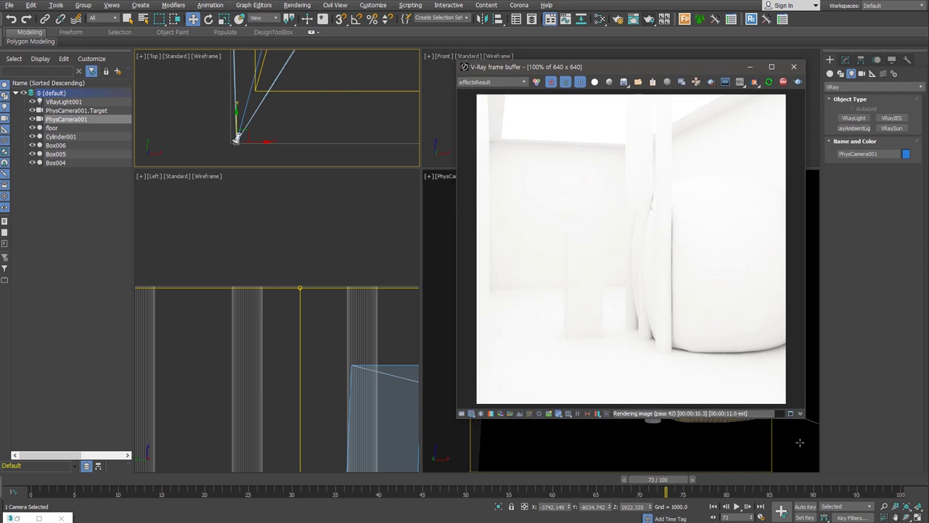
Adjust the camera's field of view, then select VRayLight001 for editing in Modify
left_click(748, 446)
mouse_move(716, 440)
left_mouse_down()
mouse_move(711, 452)
mouse_move(721, 459)
left_mouse_up()
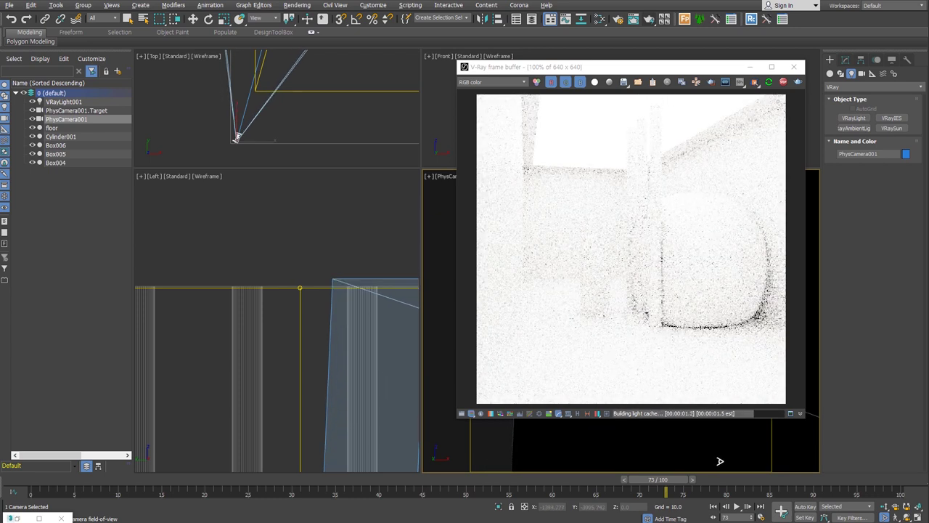
key("w")
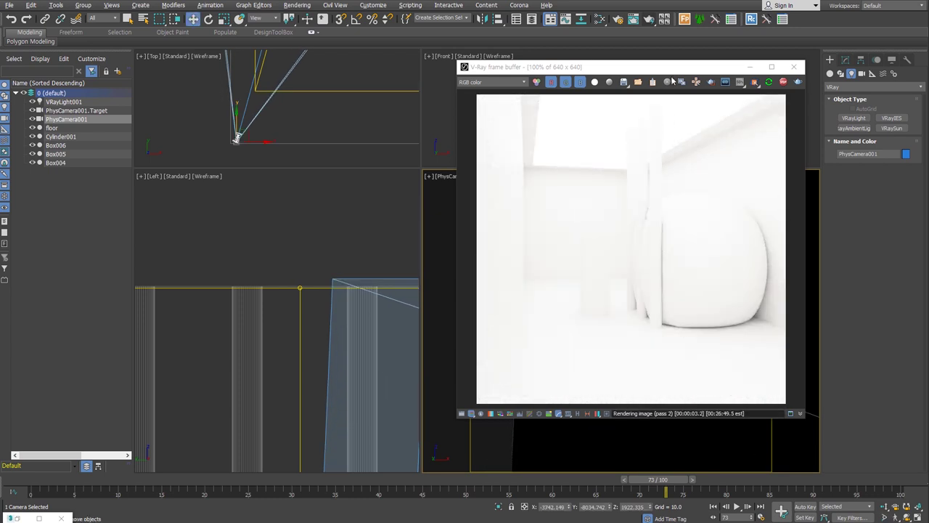
left_click_drag(668, 73, 687, 116)
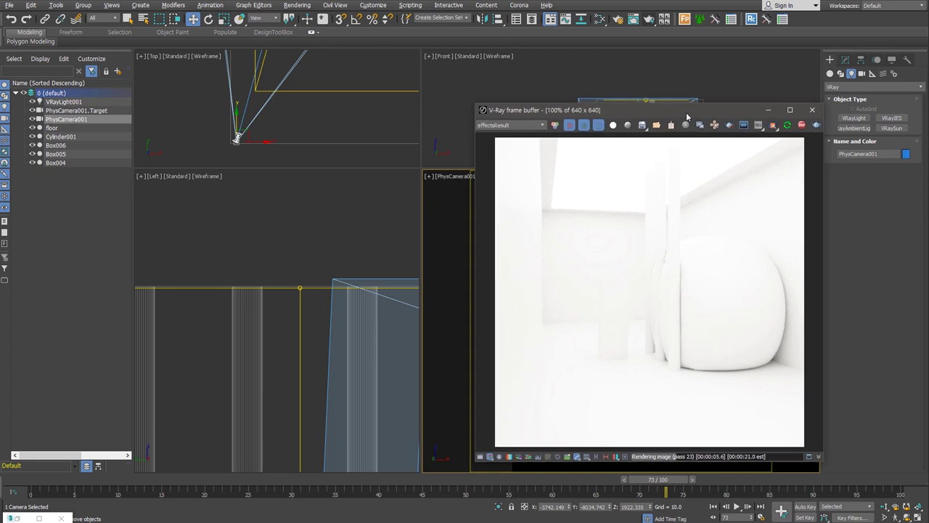
left_click(357, 90)
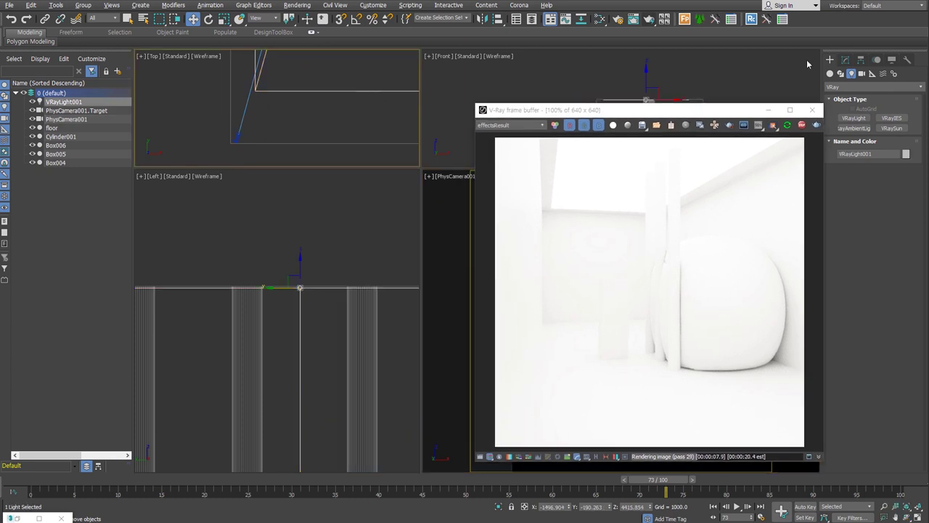
left_click(845, 59)
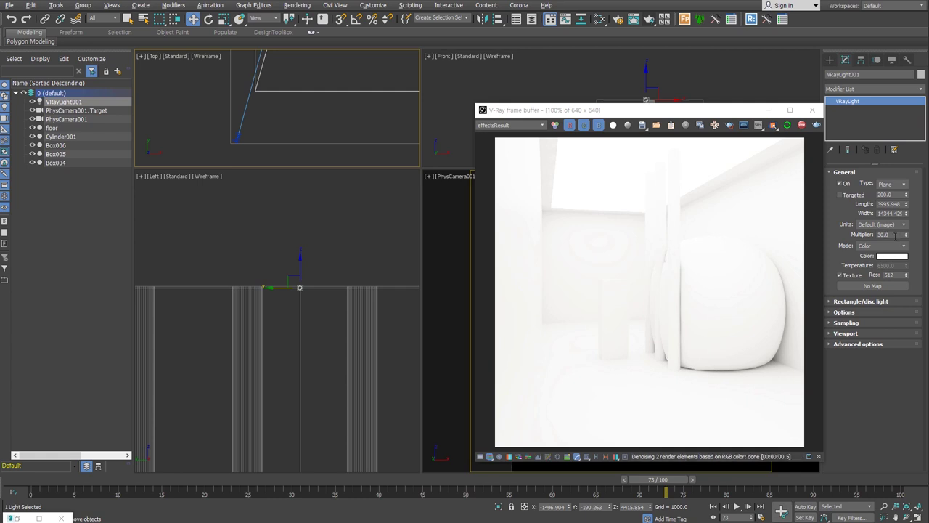
Lower VRayLight001's multiplier to 5 so the render shows a softly lit grey room
double_click(901, 234)
type("5")
key("Return")
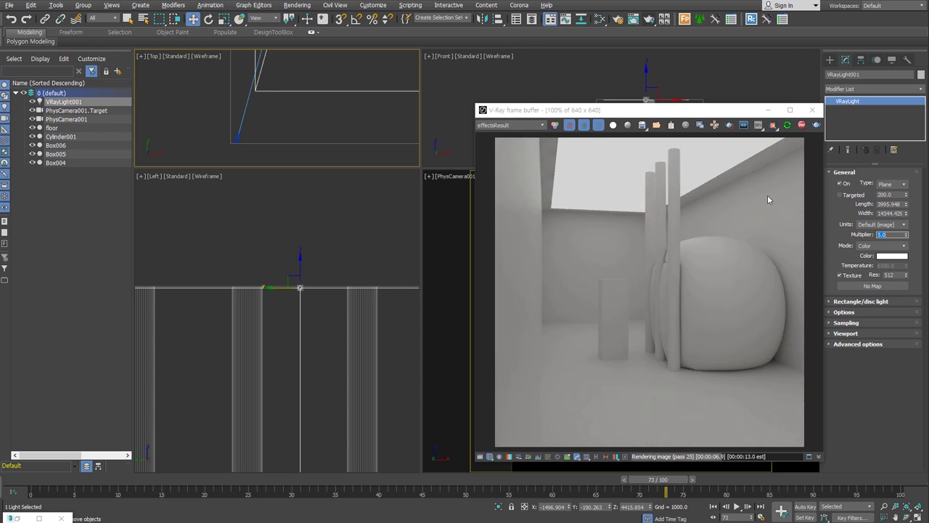
scroll(287, 145, "down", 2)
scroll(294, 131, "down", 1)
scroll(305, 108, "down", 1)
scroll(316, 94, "down", 1)
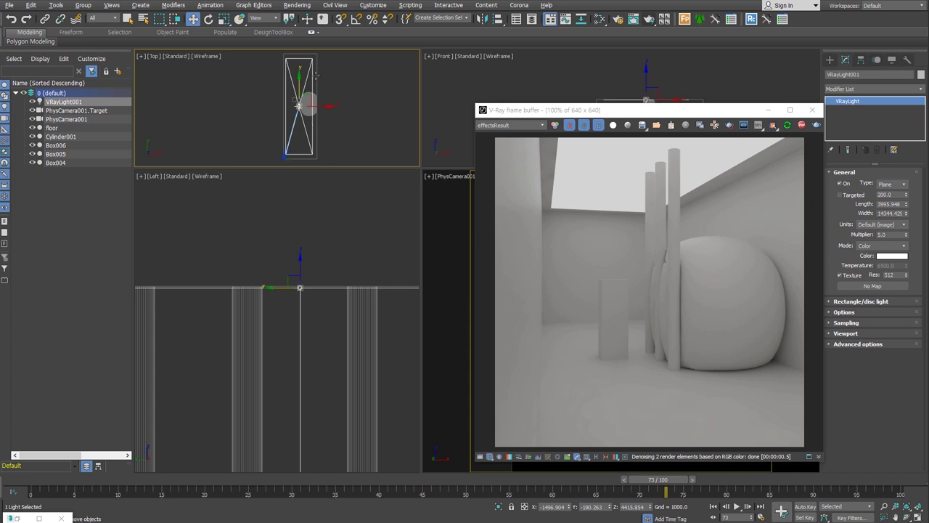
scroll(309, 249, "down", 5)
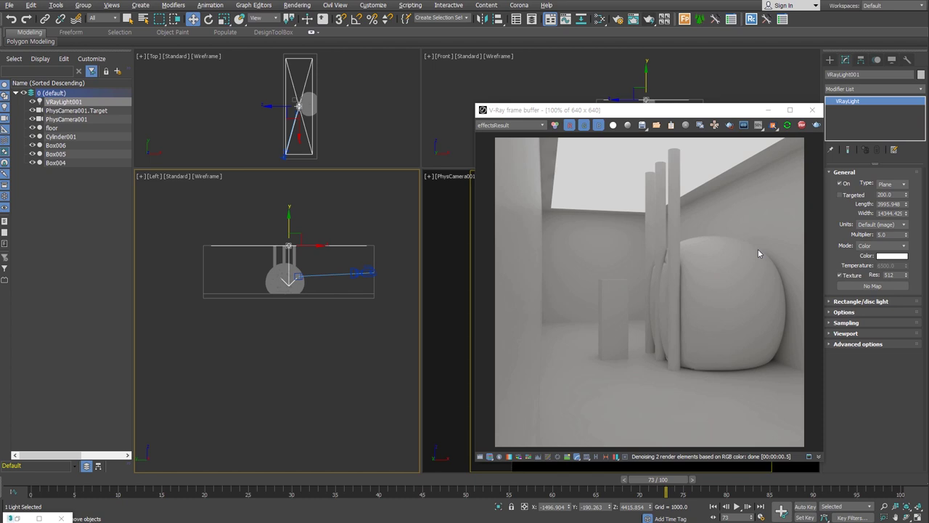
Resize the plane light to 50 by 50
double_click(889, 203)
type("50")
key("Tab")
type("50")
key("Return")
key("shift+q")
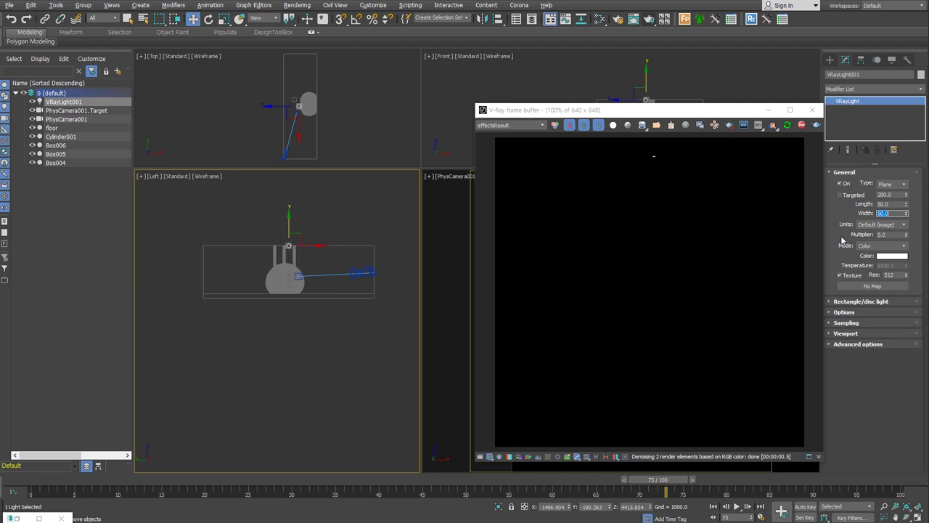
Raise the light's multiplier through 200 and 2000 to 4000
left_click(892, 236)
type("00")
key("Return")
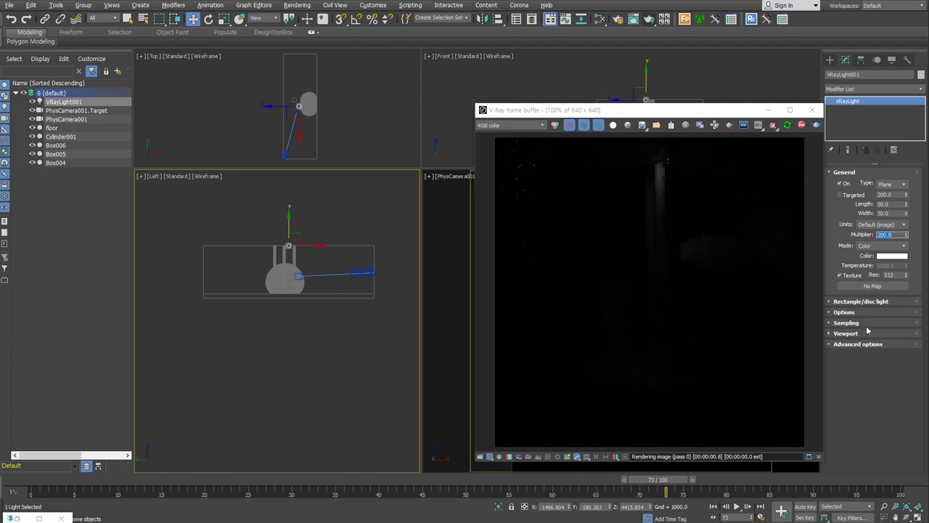
key("BackSpace")
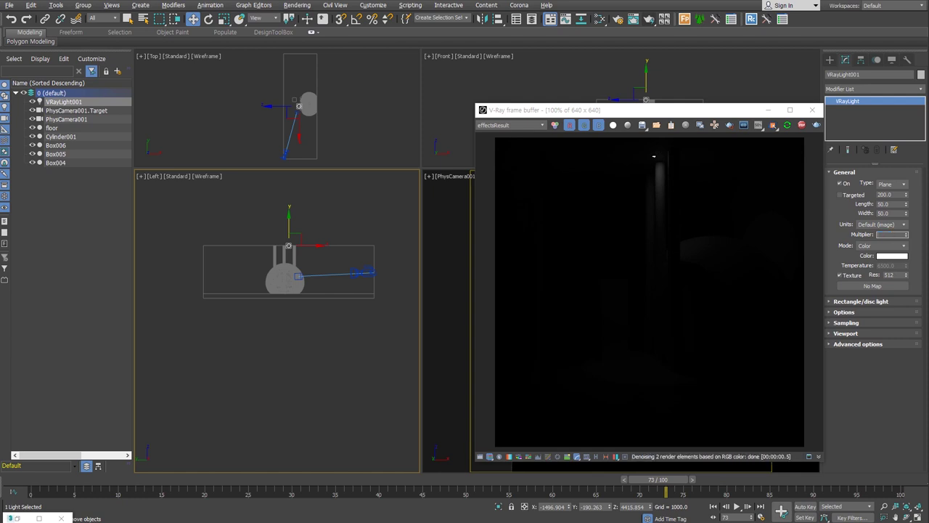
type("200")
key("Return")
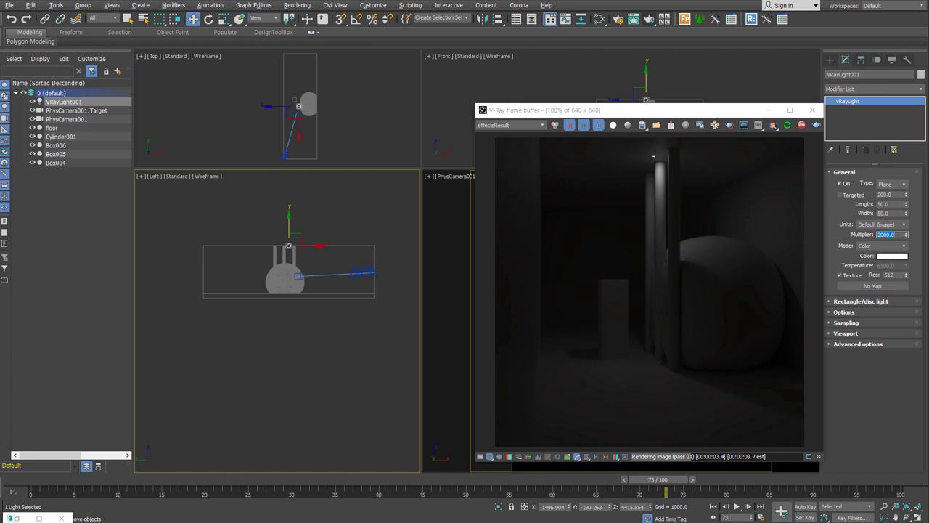
type("4000")
key("Return")
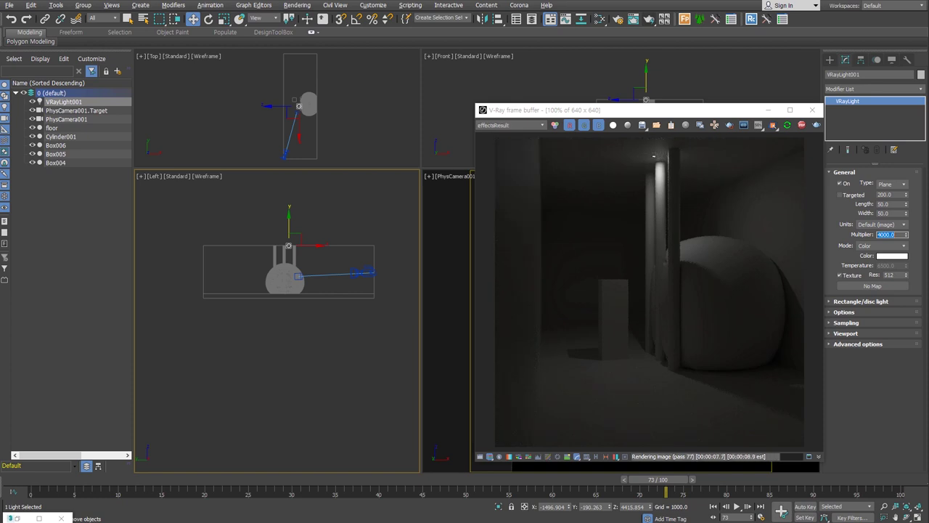
scroll(307, 109, "up", 5)
middle_click_drag(276, 120, 311, 127)
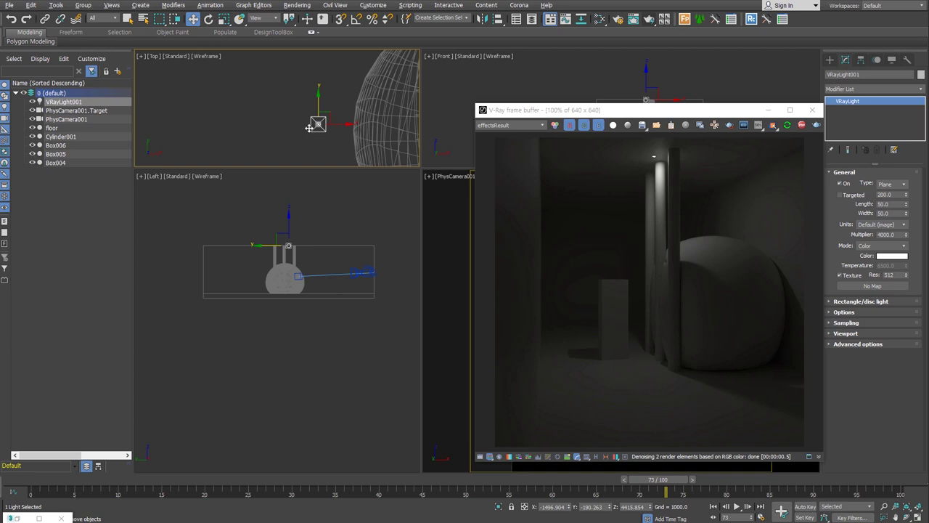
Zoom in on the light and expand its Rectangle/disc light rollout (Directional 0.0, Preview Never)
scroll(309, 257, "up", 4)
scroll(313, 269, "up", 8)
scroll(313, 269, "up", 4)
scroll(308, 272, "up", 1)
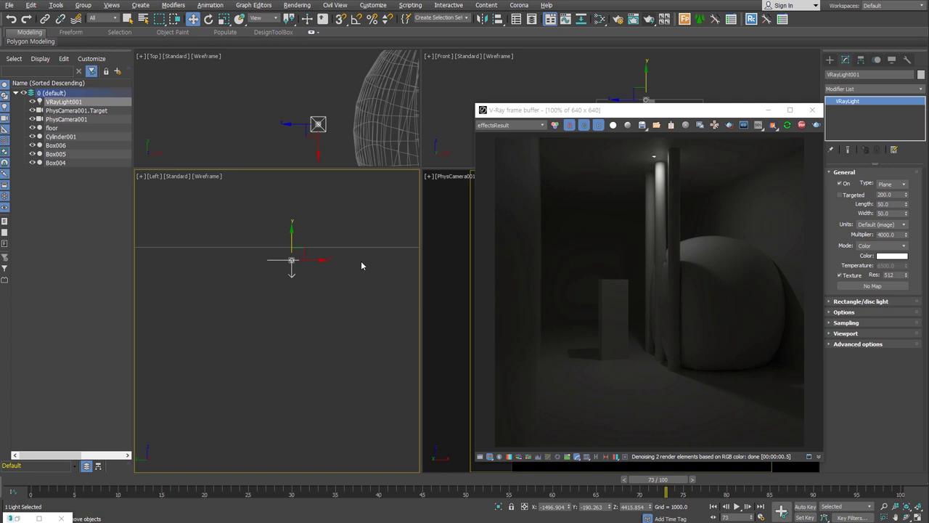
left_click(878, 303)
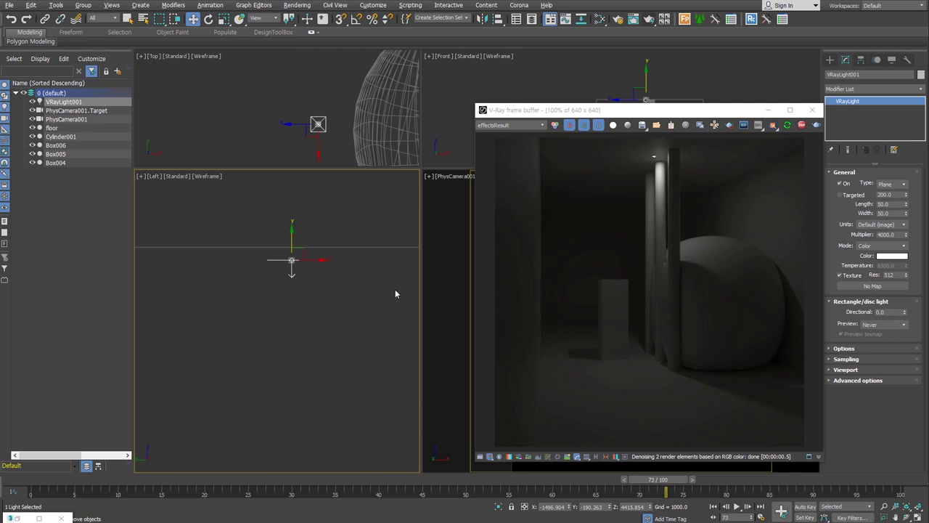
Set Directional to 1.0 and the light's Preview to Selected, viewing its spread in 3D
type("1")
key("Return")
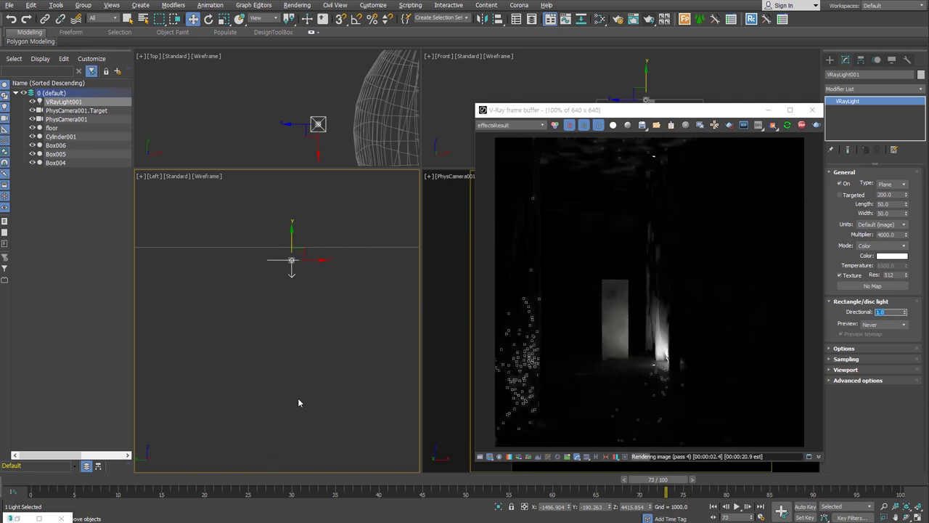
left_click(896, 325)
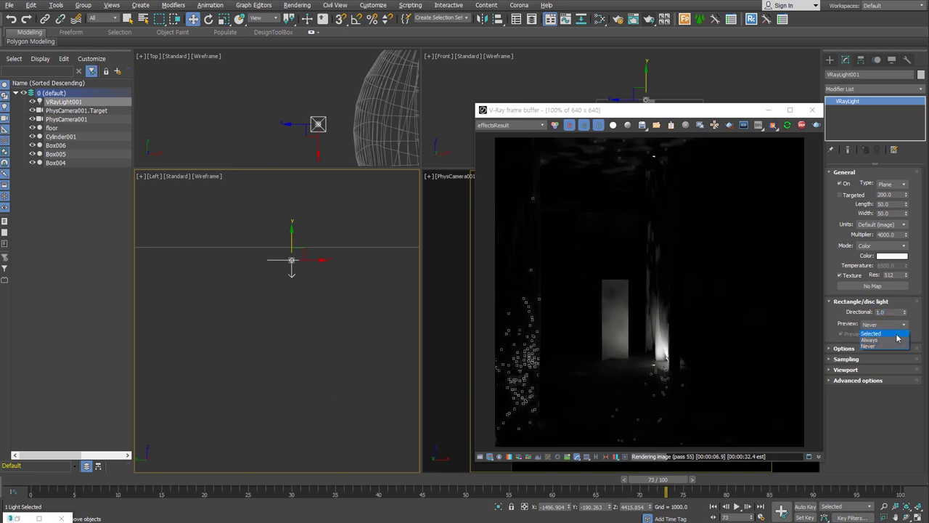
left_click(896, 335)
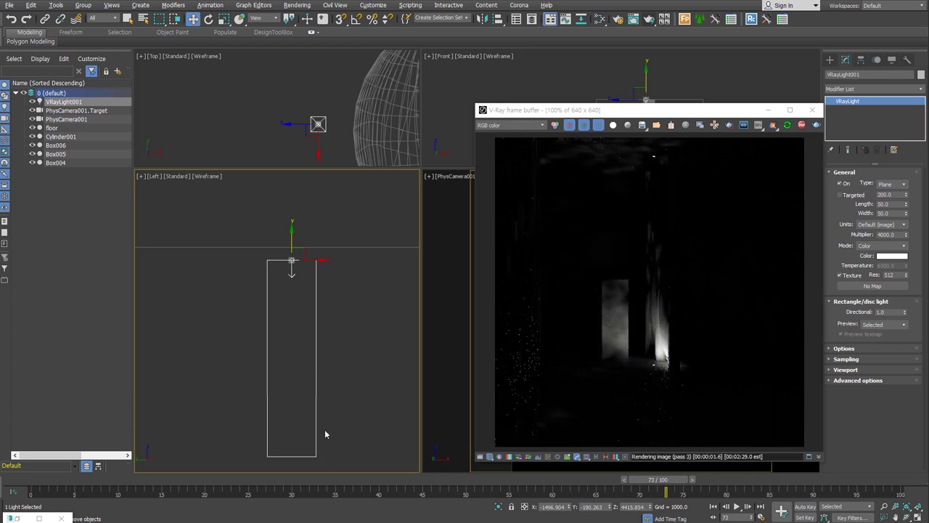
mouse_move(328, 328)
middle_mouse_down("alt")
mouse_move(326, 336)
mouse_move(323, 251)
middle_mouse_up("alt")
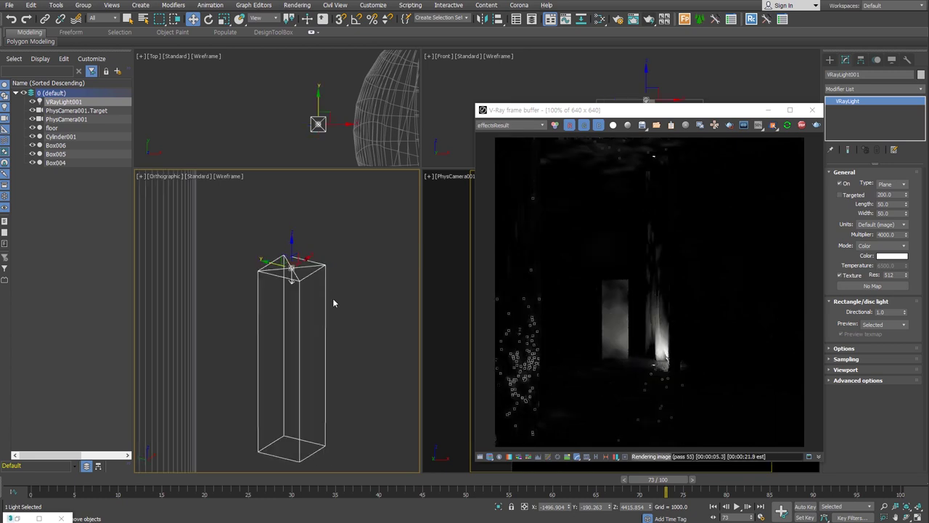
middle_click_drag(344, 414, 346, 389)
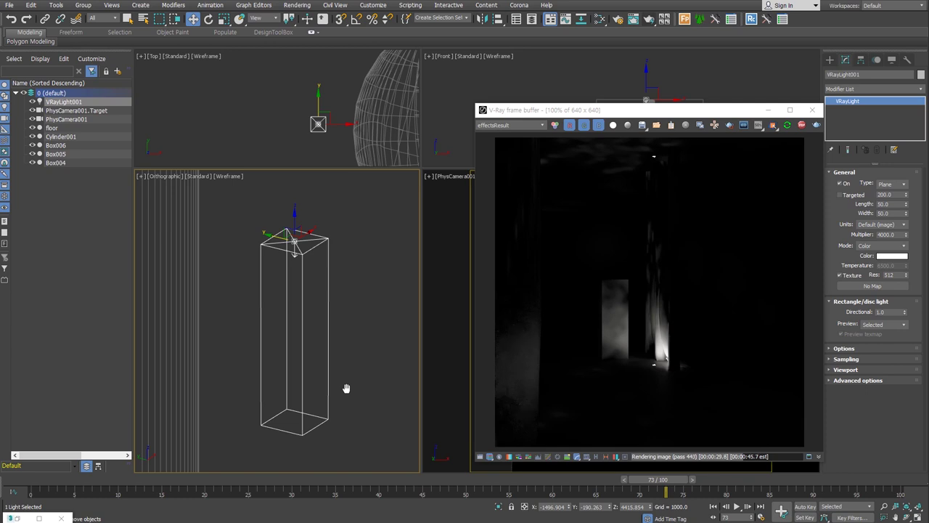
Adjust the light's Directional value, resetting to 0.0, then 0.5, finally settling on 0.7
left_click(889, 312)
type("0.5")
key("Return")
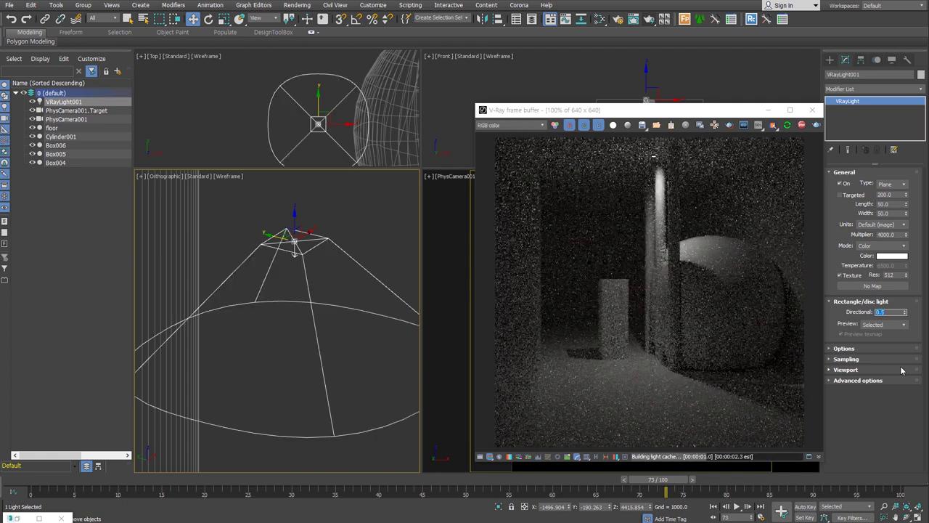
middle_click_drag(204, 390, 230, 334)
scroll(230, 334, "down", 2)
scroll(260, 363, "down", 2)
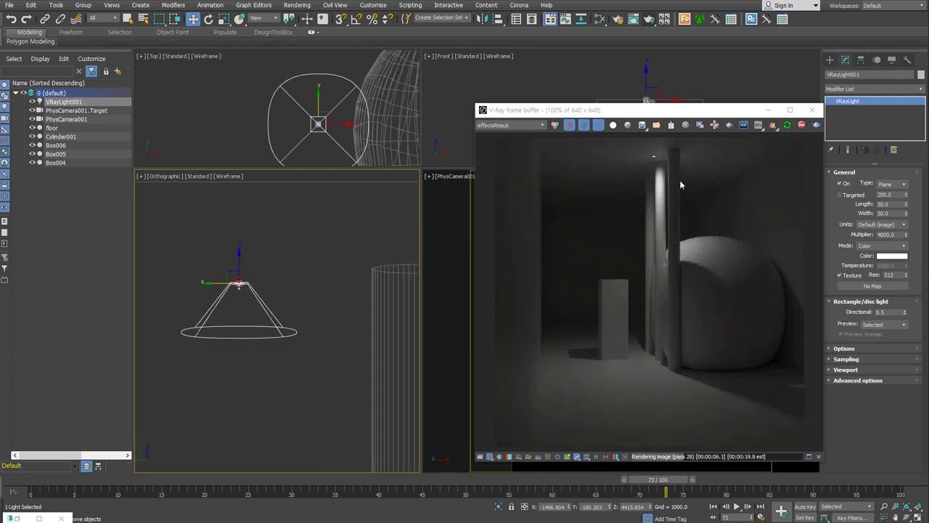
right_click(905, 313)
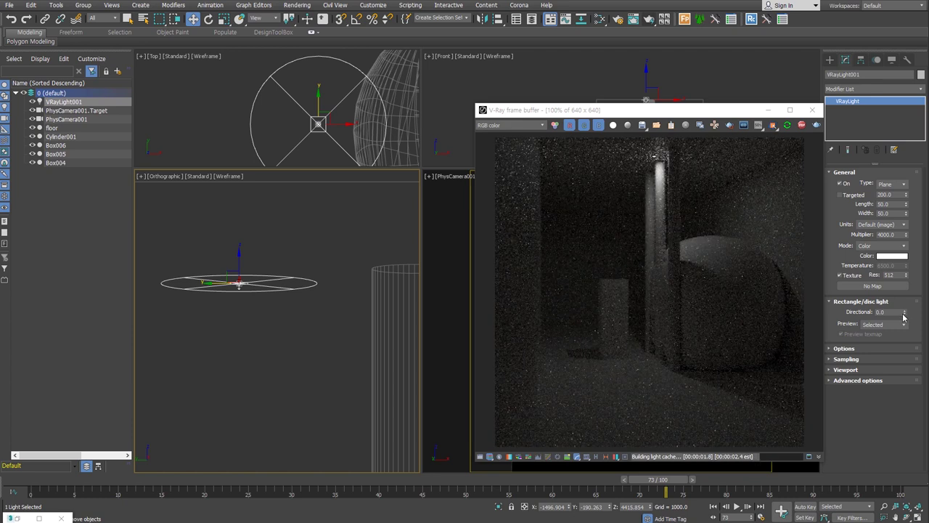
left_click(893, 311)
type("0.")
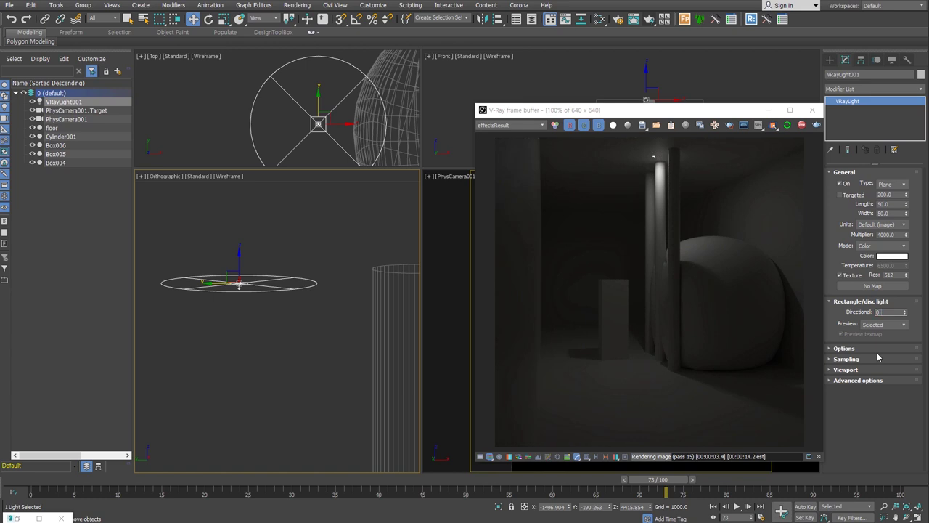
key("Return")
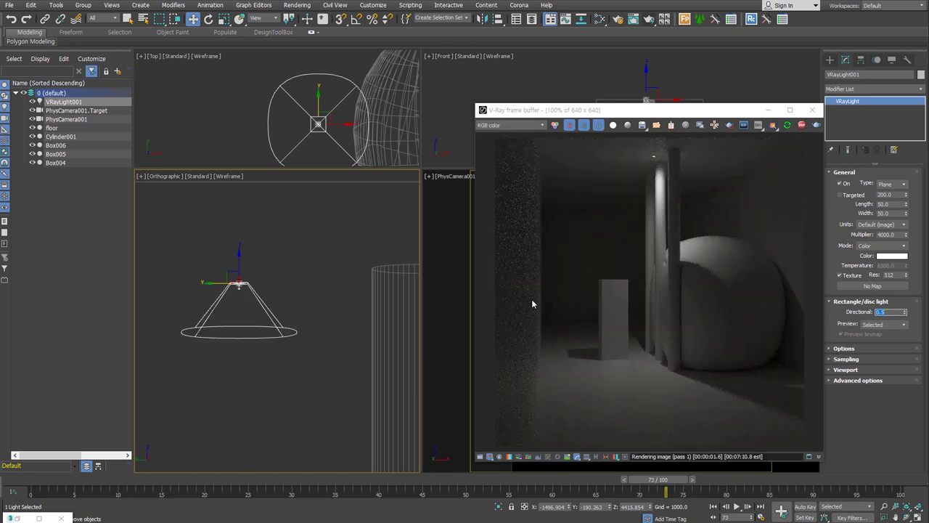
left_click(903, 310)
left_click(904, 310)
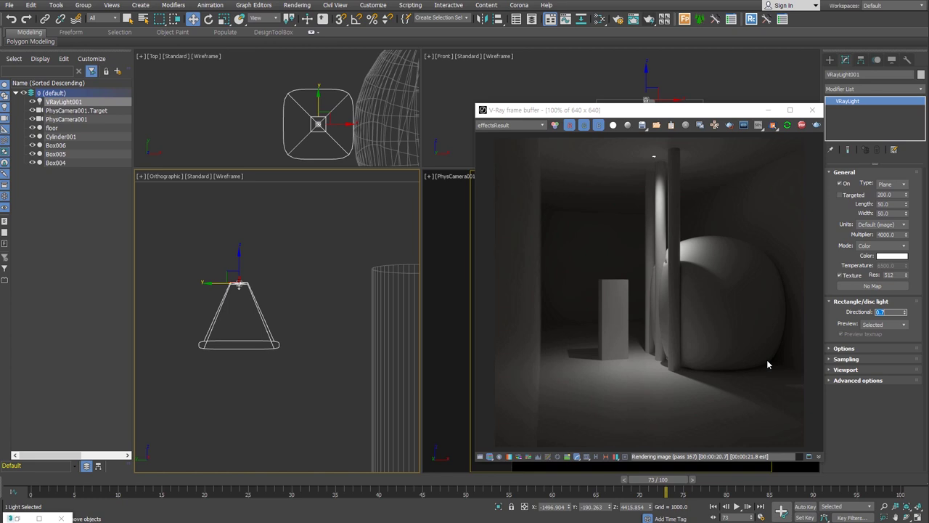
Move the ceiling light toward one end of the room and clone it
middle_click_drag(288, 376, 350, 441, "alt")
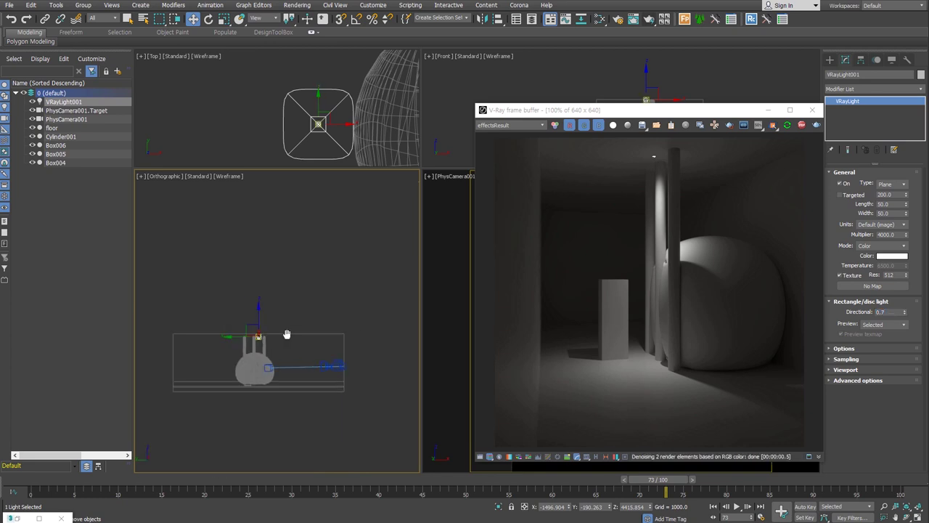
left_click(350, 441)
mouse_move(264, 307)
left_mouse_down()
mouse_move(301, 341)
mouse_move(195, 331)
left_mouse_up()
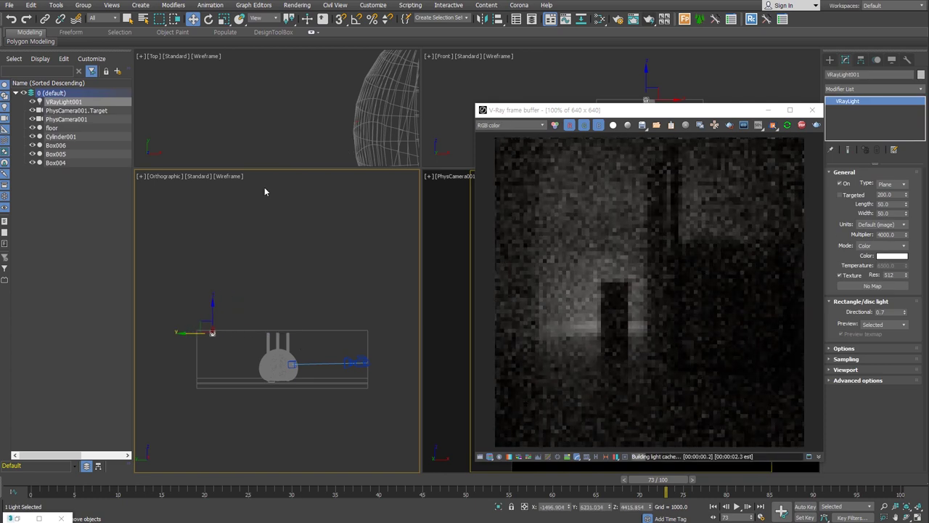
scroll(253, 153, "down", 2)
key("z")
mouse_move(293, 109)
left_mouse_down()
mouse_move(278, 109)
mouse_move(298, 110)
left_mouse_up()
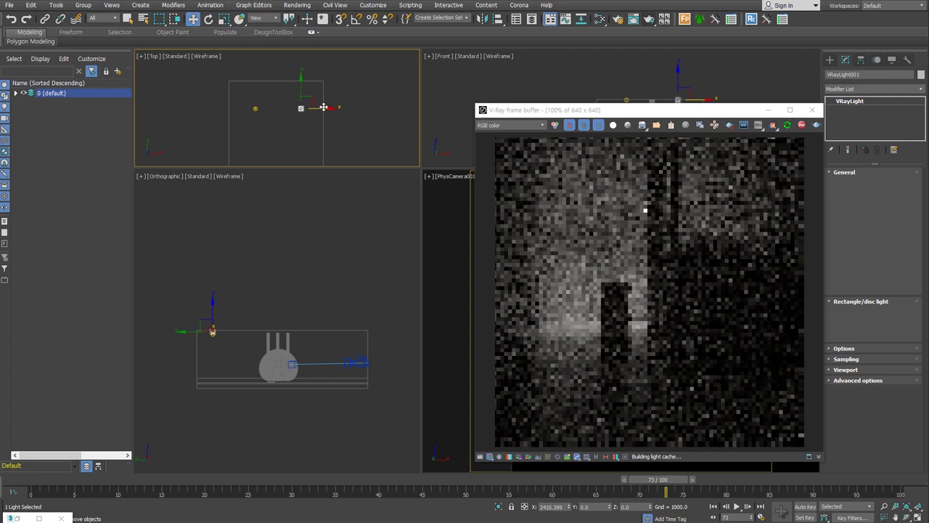
left_click(464, 302)
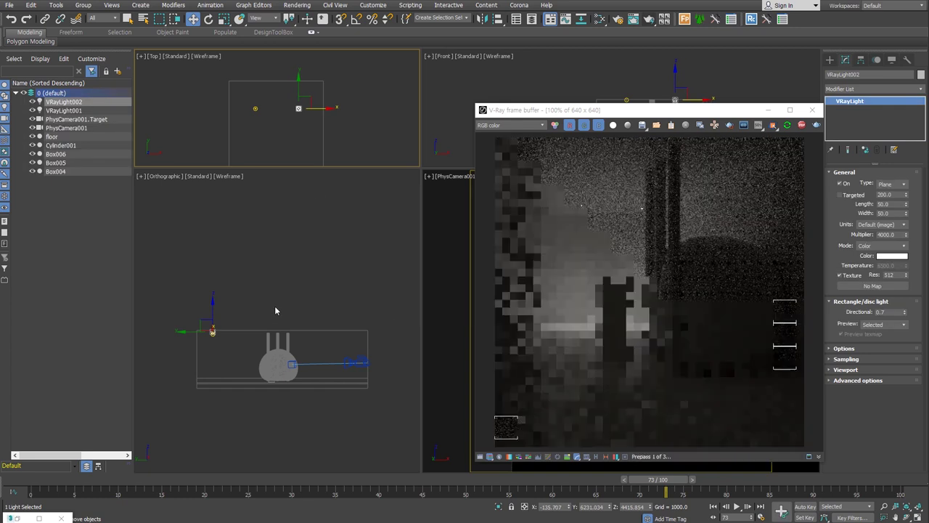
In the Left view, Shift-drag both lights to make three instanced copies along the ceiling
left_click(274, 306)
key("l")
left_click_drag(209, 228, 240, 258)
middle_click_drag(239, 258, 202, 276)
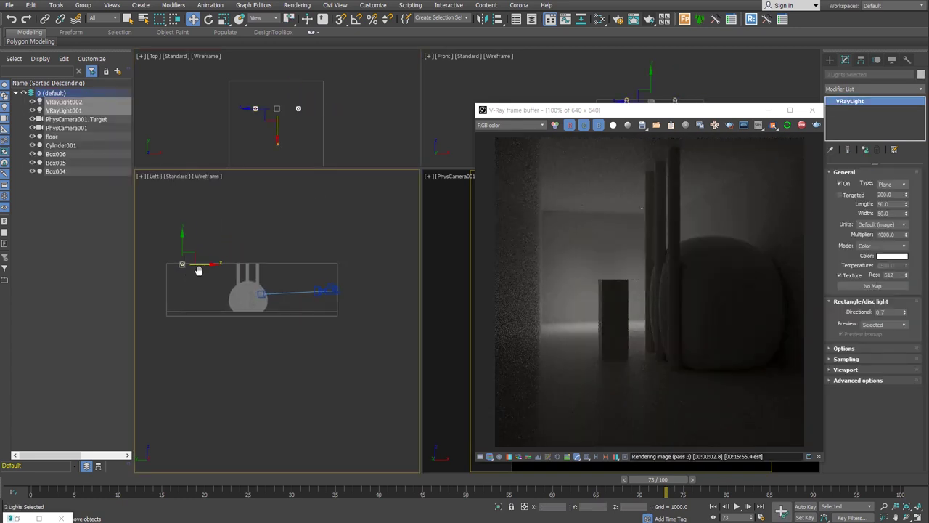
left_click_drag(228, 263, 237, 259)
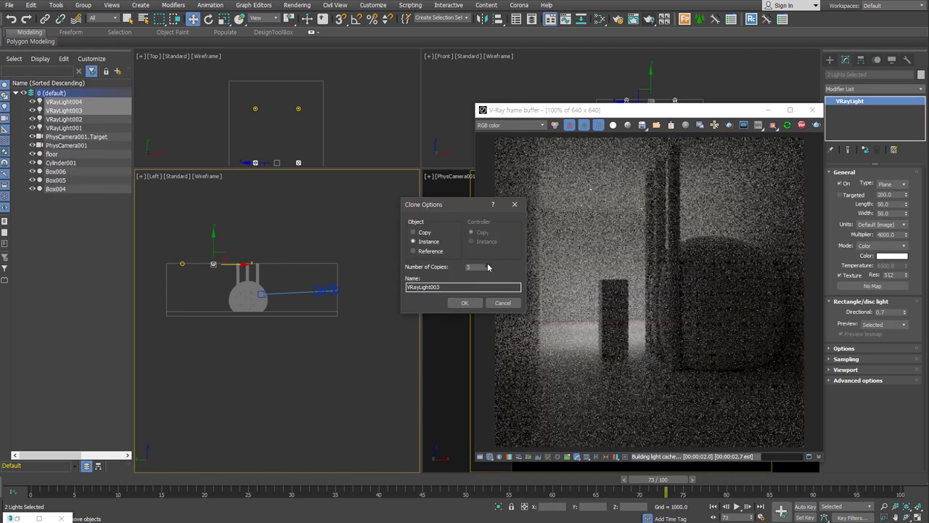
left_click(469, 303)
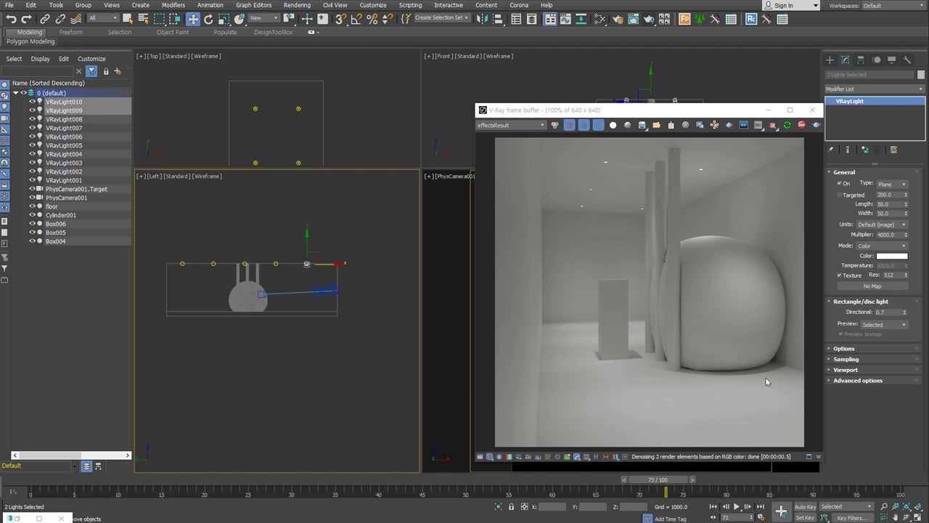
Set the instanced lights' Length and Width to 300
double_click(889, 204)
type("3")
key("Tab")
type("300")
key("Return")
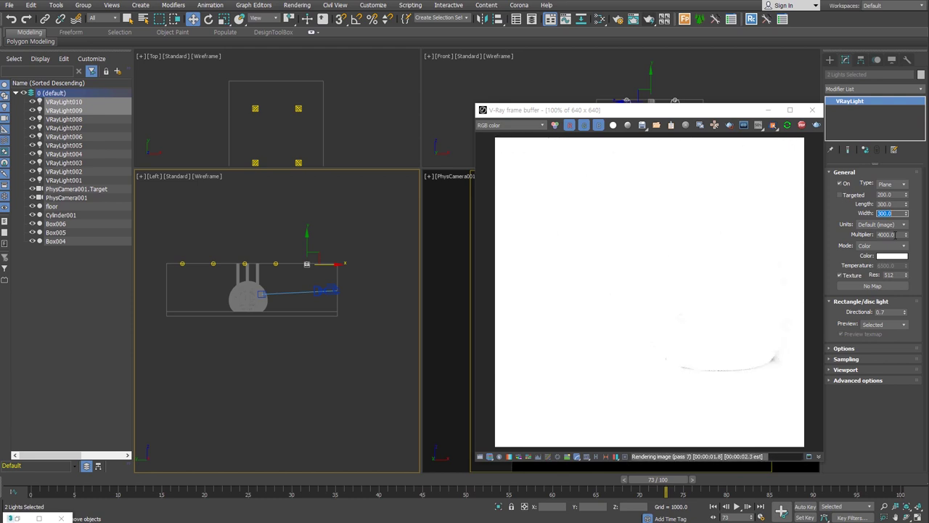
Try multipliers of 1000 and 500, then settle on 200
key("Tab")
type("1000")
key("Return")
type("500")
key("Return")
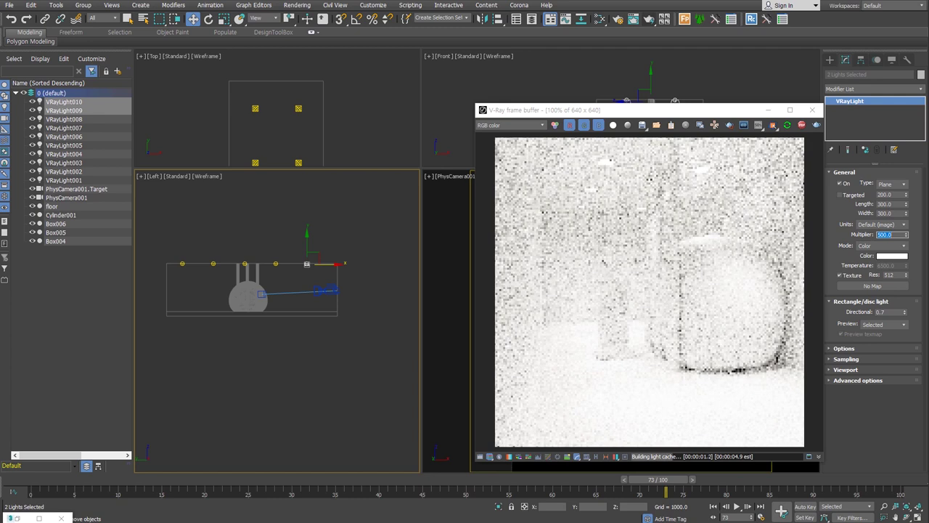
type("200")
key("Return")
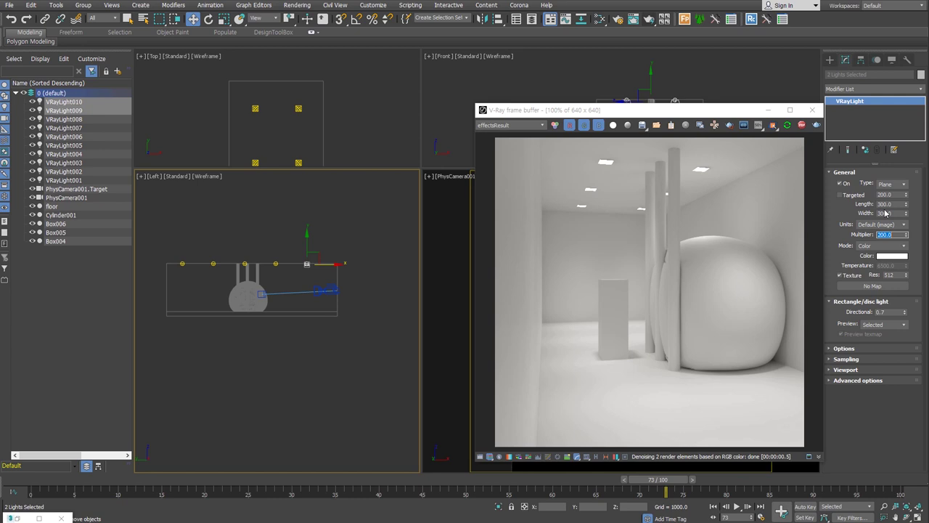
Delete the ceiling lights and draw a new VRay plane light over the room in the Top view
left_click(187, 242)
key("shift+q")
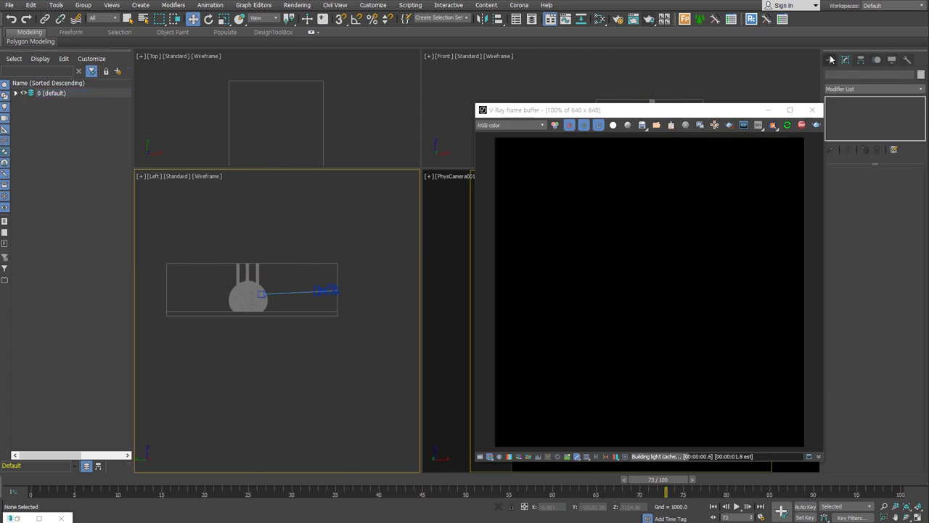
left_click(830, 59)
left_click(853, 118)
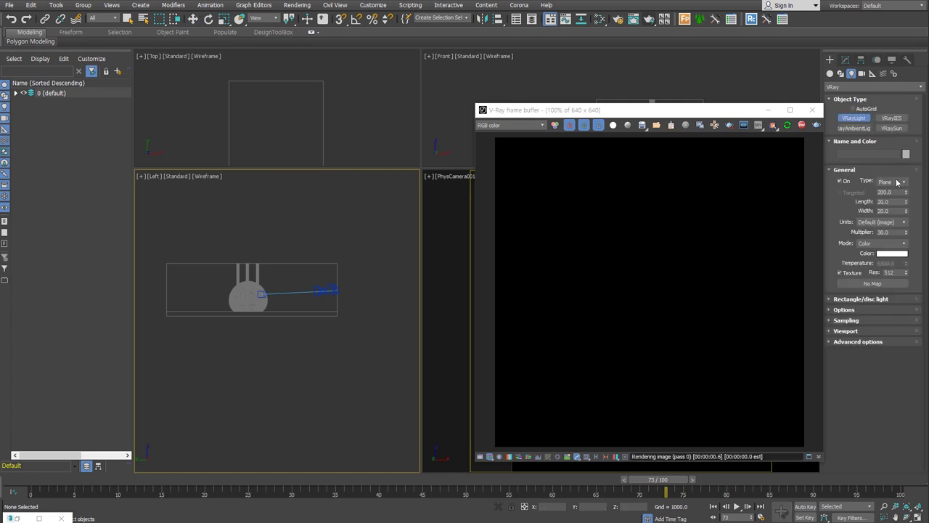
scroll(303, 117, "down", 5)
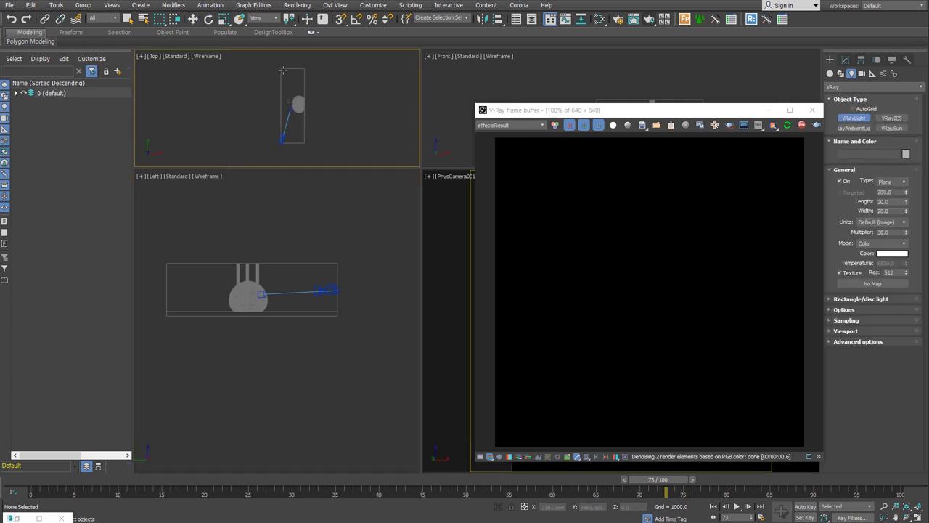
left_click_drag(283, 74, 304, 141)
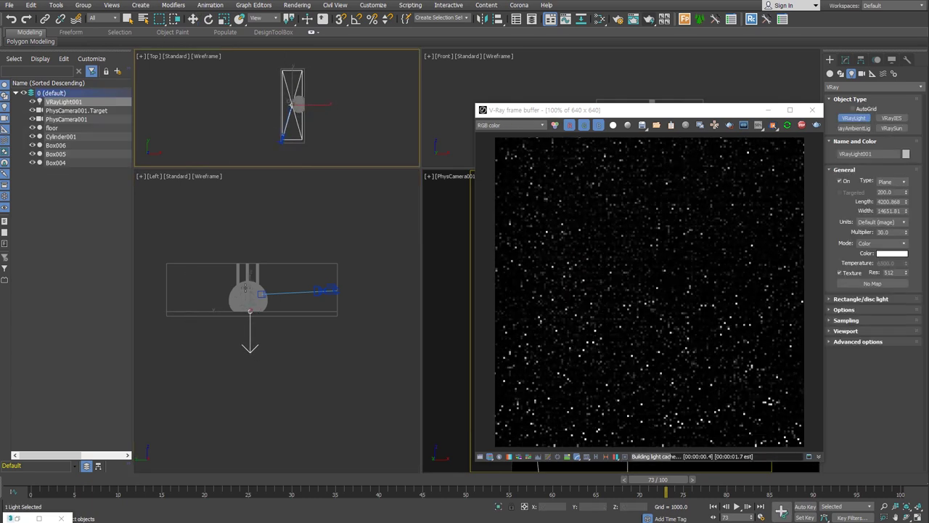
key("w")
left_click(845, 60)
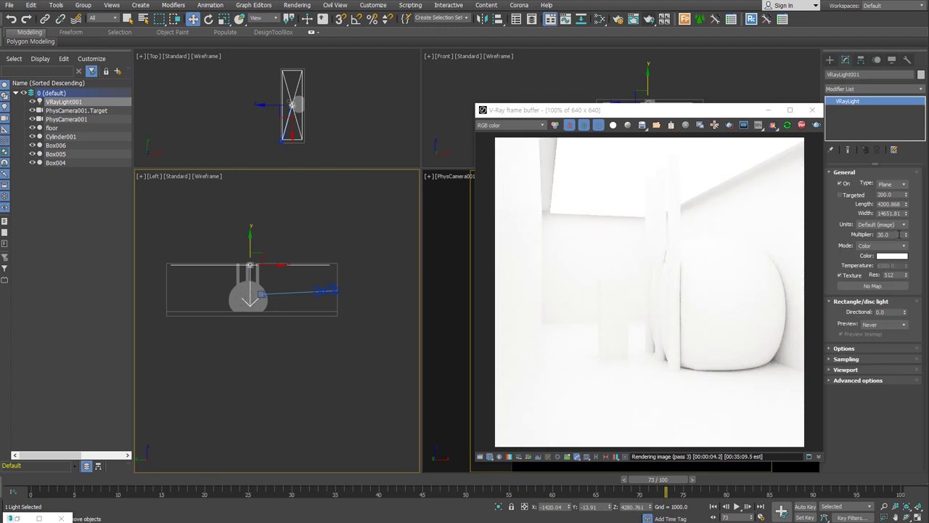
Set the light units to Radiant power (W) and the multiplier to 500
double_click(897, 235)
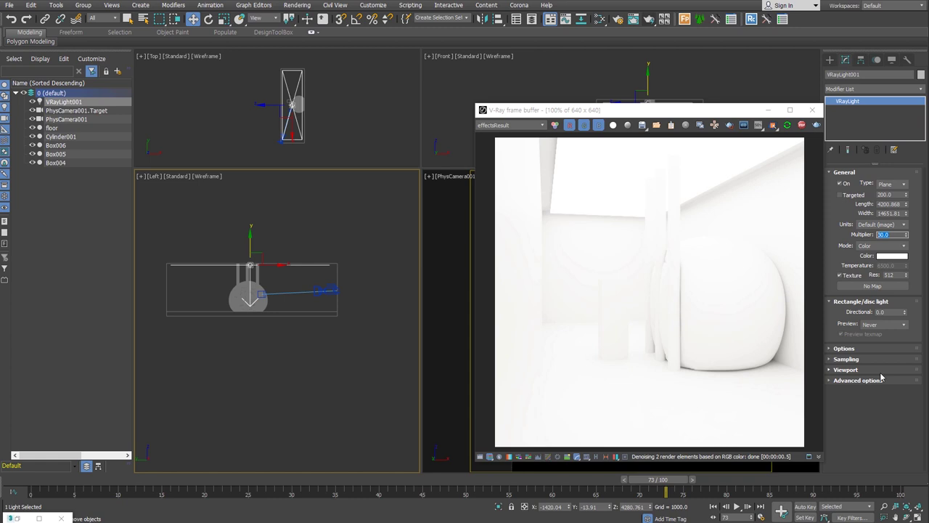
left_click(904, 225)
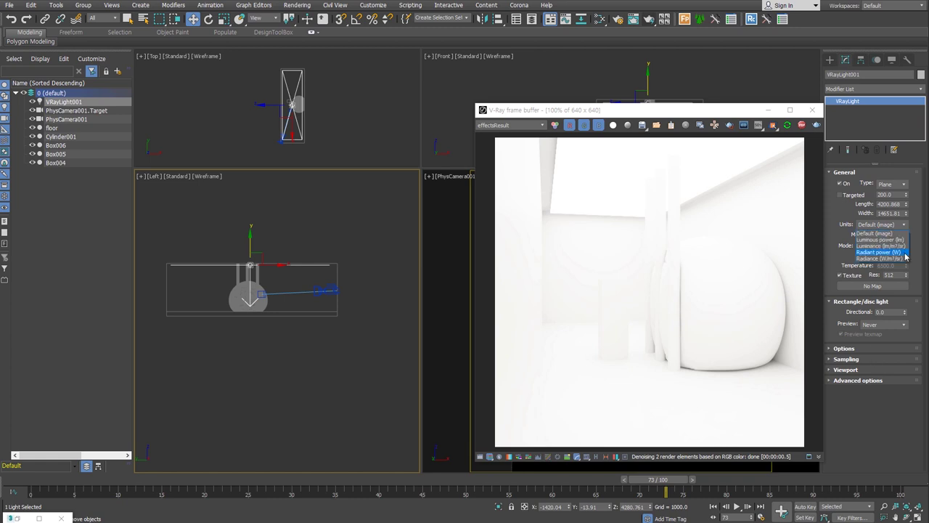
left_click(898, 252)
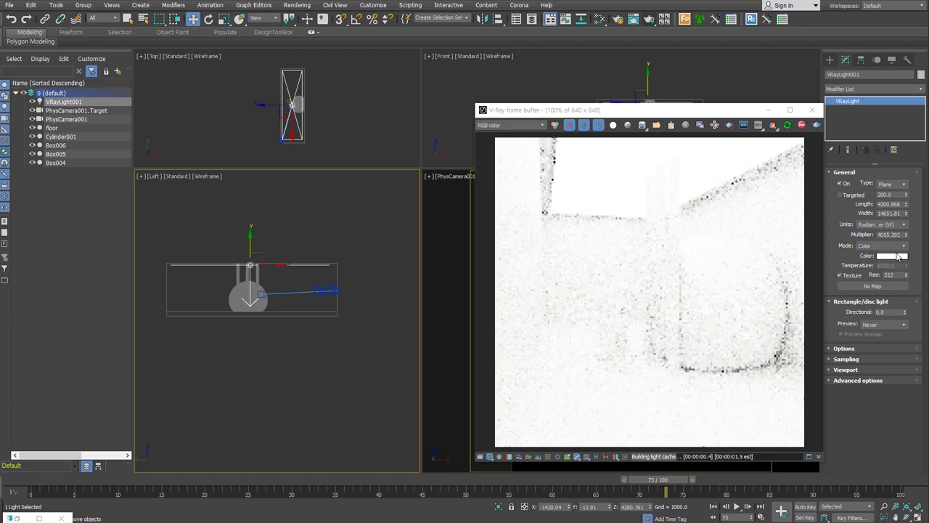
double_click(892, 236)
type("50")
key("Return")
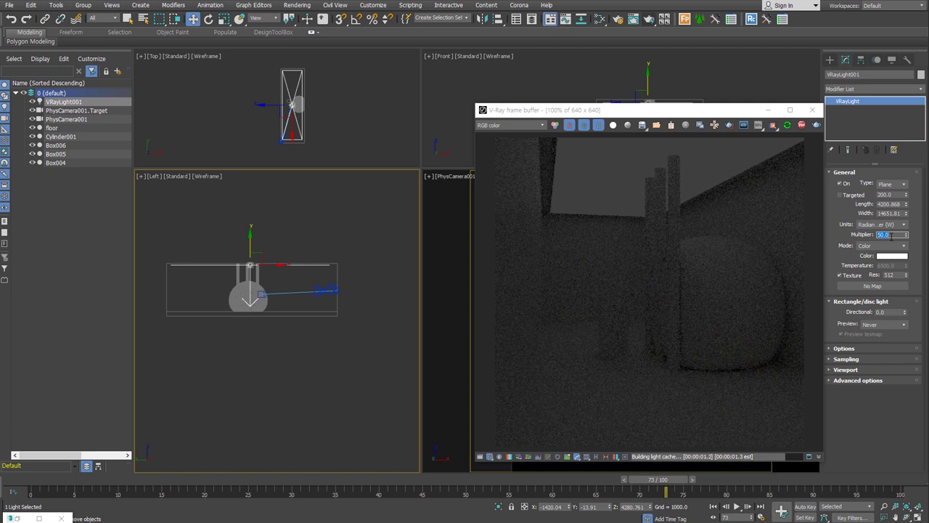
type("500")
key("Return")
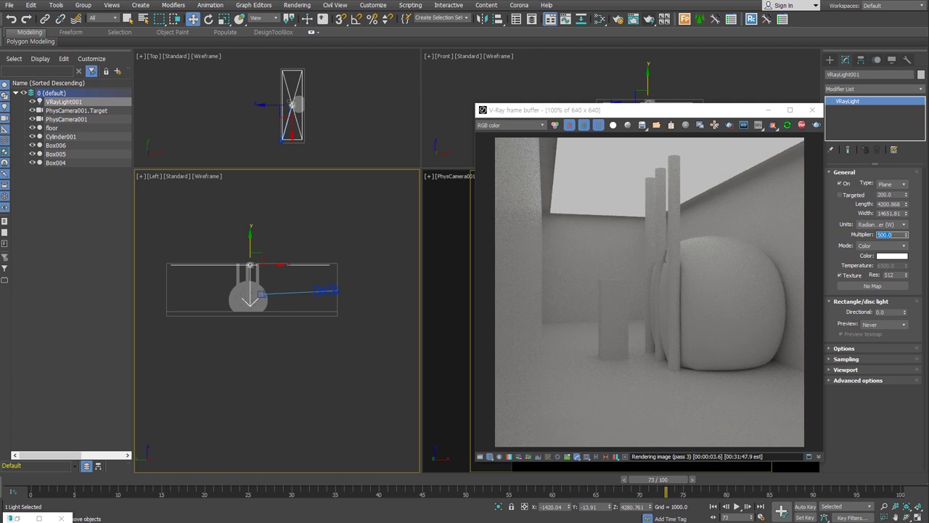
Size the light to 50 × 50 and move it to the right over the room
left_click(888, 204)
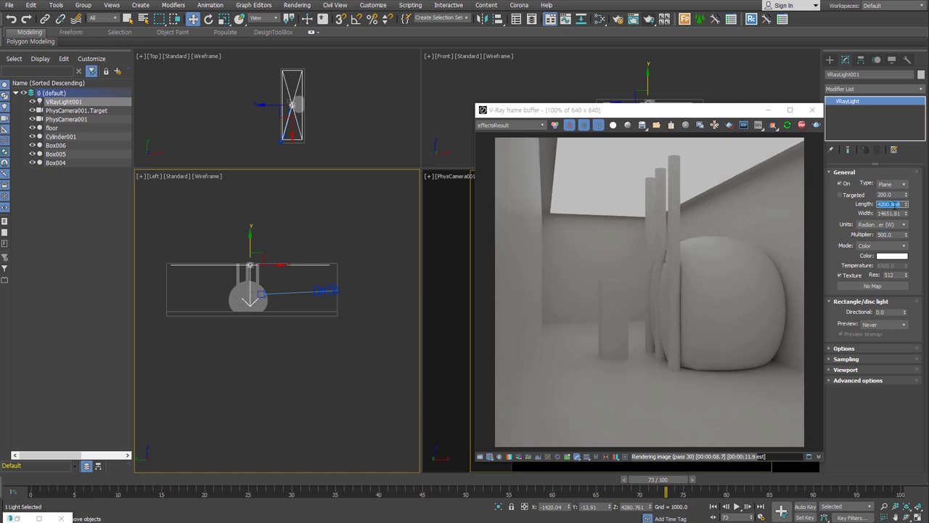
type("50")
key("Tab")
type("50")
key("Return")
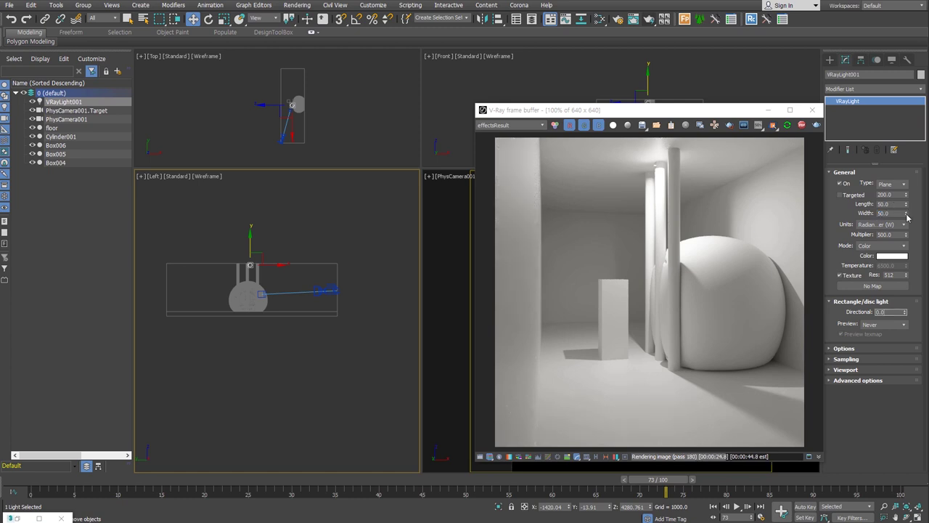
mouse_move(905, 214)
left_mouse_down()
mouse_move(919, 208)
mouse_move(907, 217)
mouse_move(905, 196)
left_mouse_up()
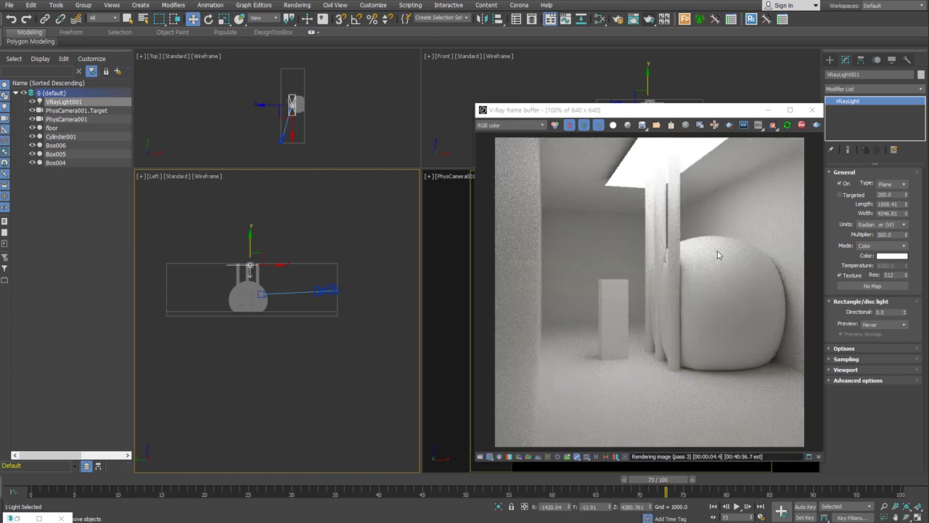
left_click(893, 204)
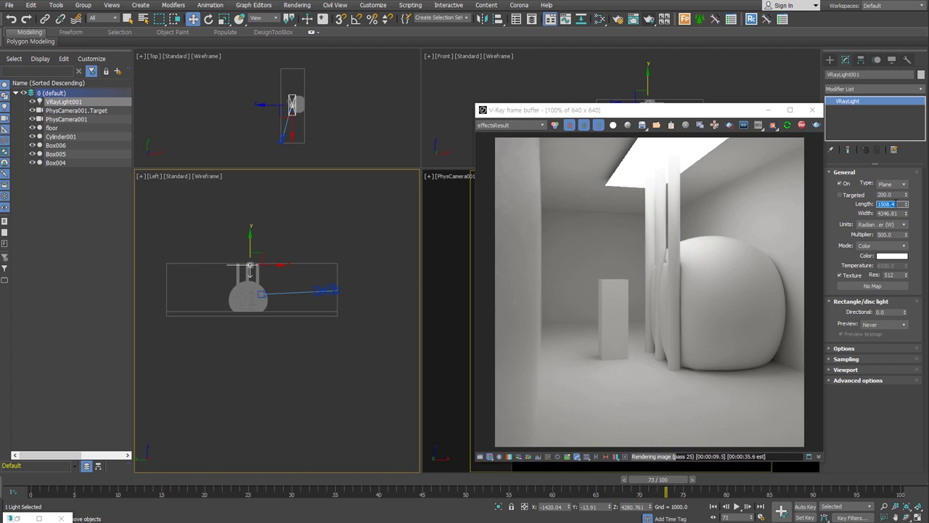
type("50")
key("Tab")
type("50")
key("Return")
left_click(302, 85)
left_click_drag(302, 86, 321, 95)
Shift-drag the lights into a grid of instanced copies along the ceiling
left_click(470, 303)
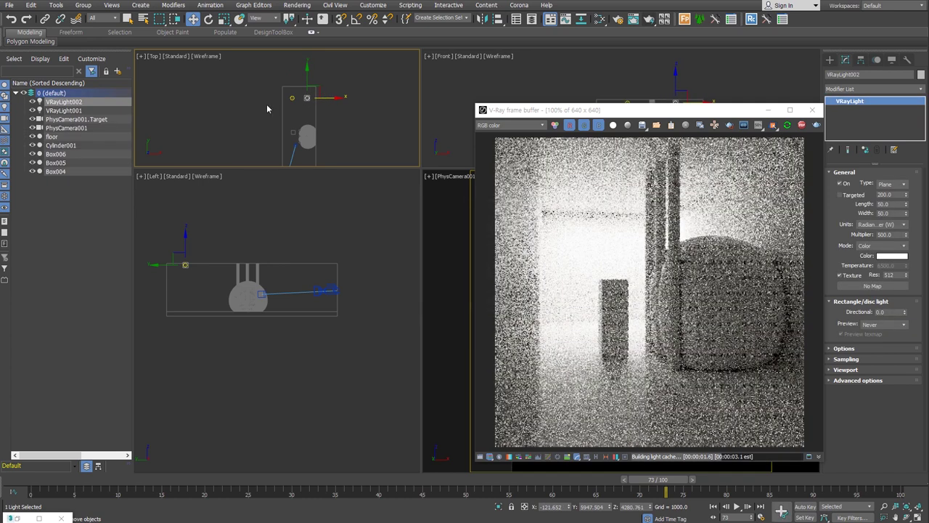
left_click_drag(216, 266, 246, 266, "shift")
double_click(489, 266)
left_click(464, 303)
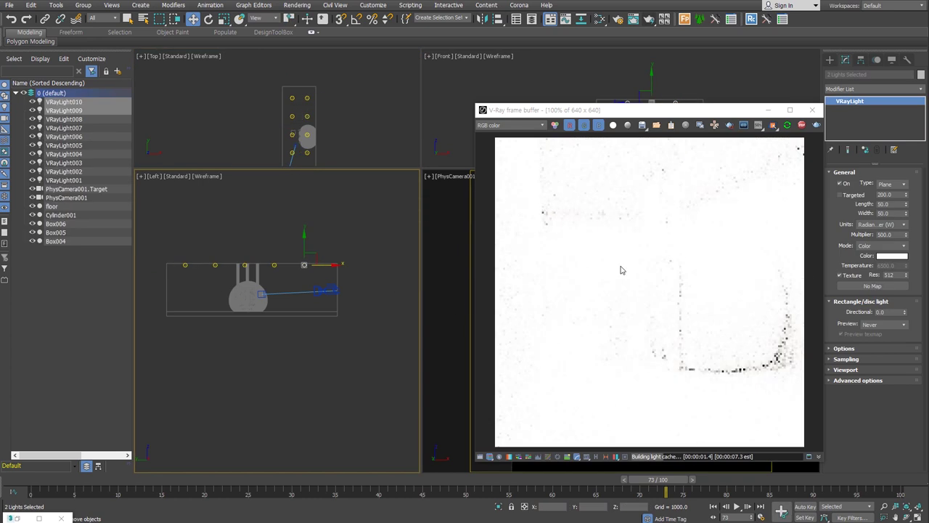
Set the lights' multiplier to 100 and Directional to 0.5
type("100")
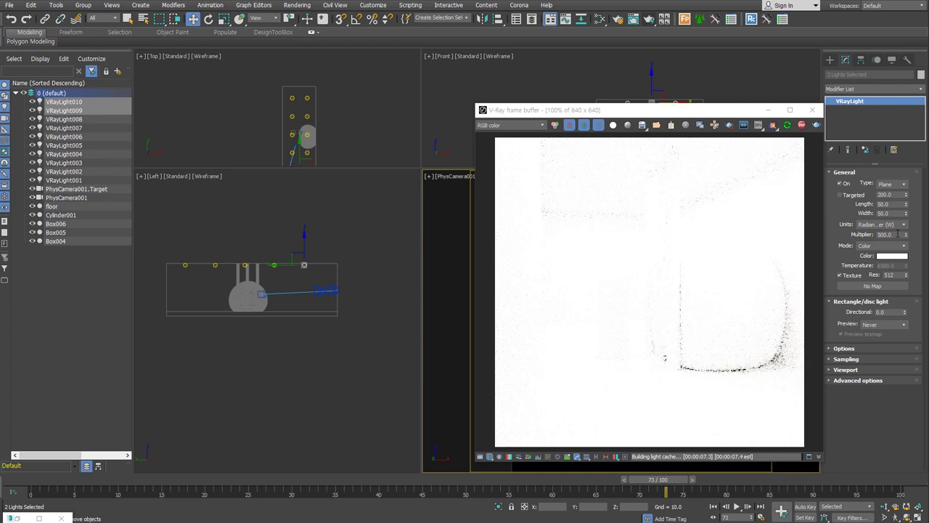
key("Return")
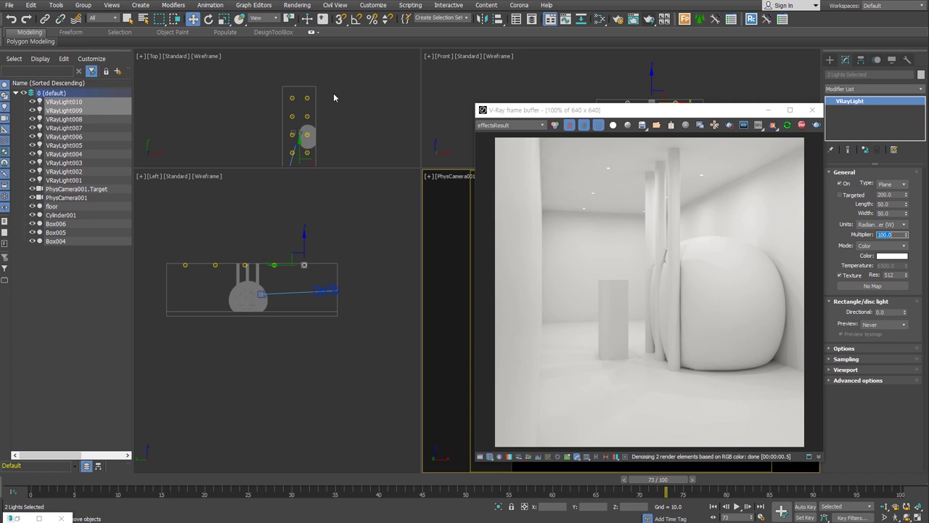
double_click(897, 314)
type("0.5")
key("Return")
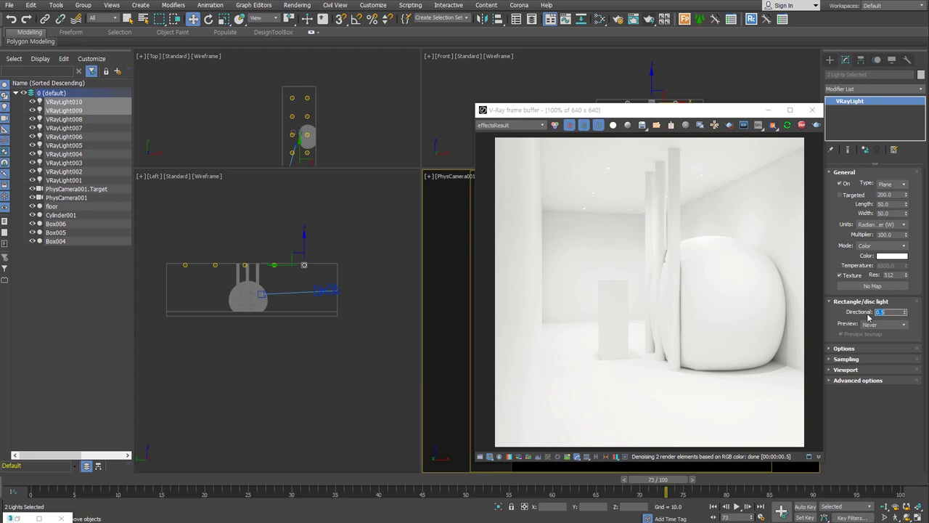
Make the ceiling lights 300 × 300 and invisible, and disable the VP_AO override in Render Setup
left_click(889, 204)
type("300")
key("Tab")
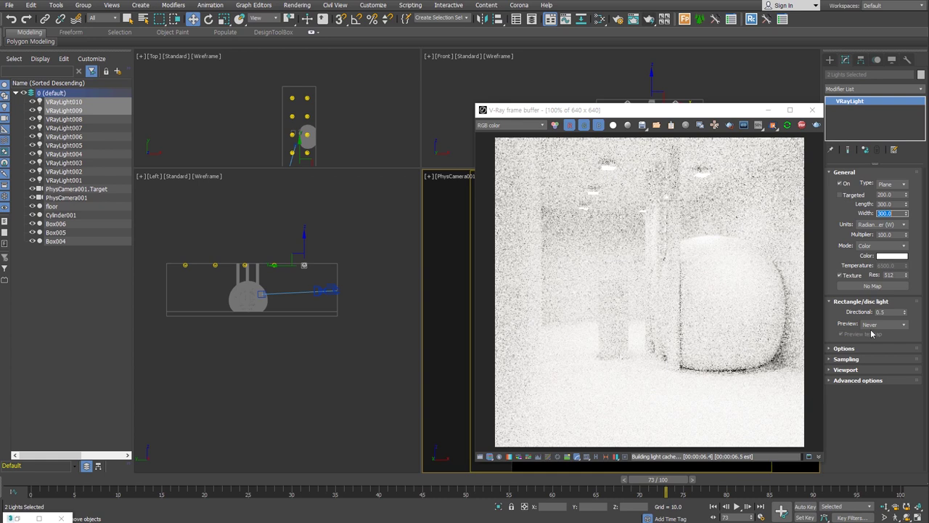
left_click(887, 348)
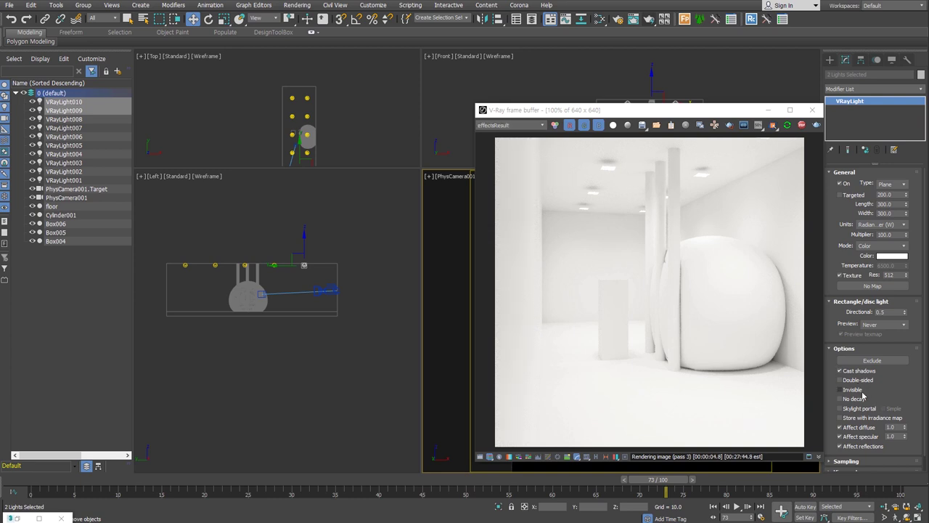
left_click(856, 390)
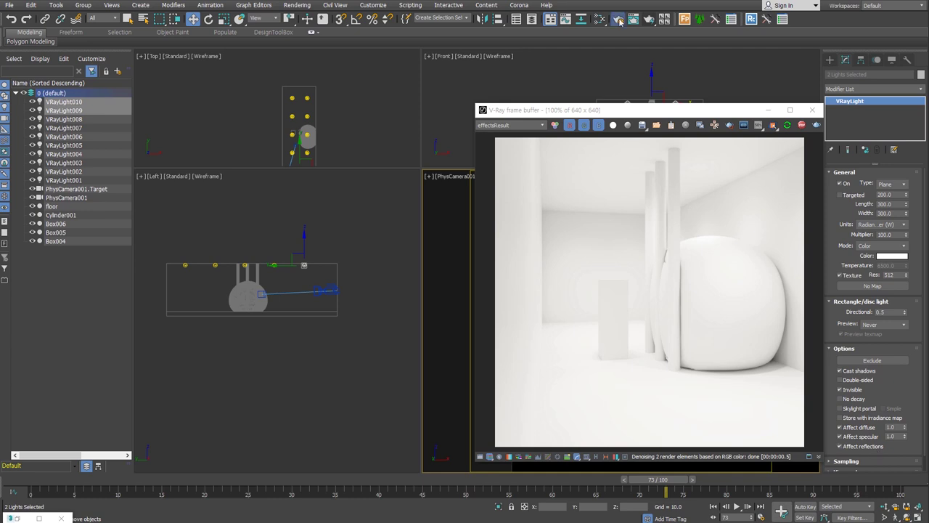
key("F10")
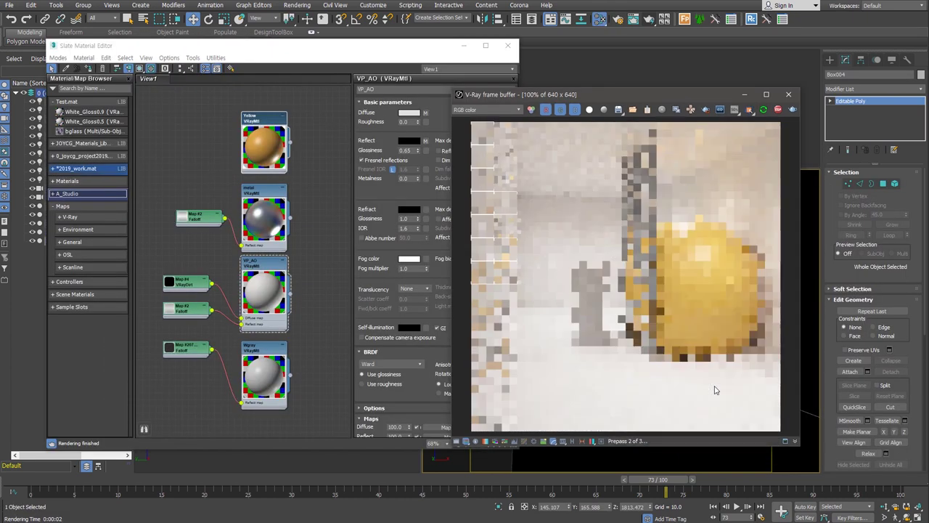
Turn off Affect reflections on the ceiling lights and set Yellow's Reflect Glossiness to 0.9
left_click_drag(654, 94, 524, 97)
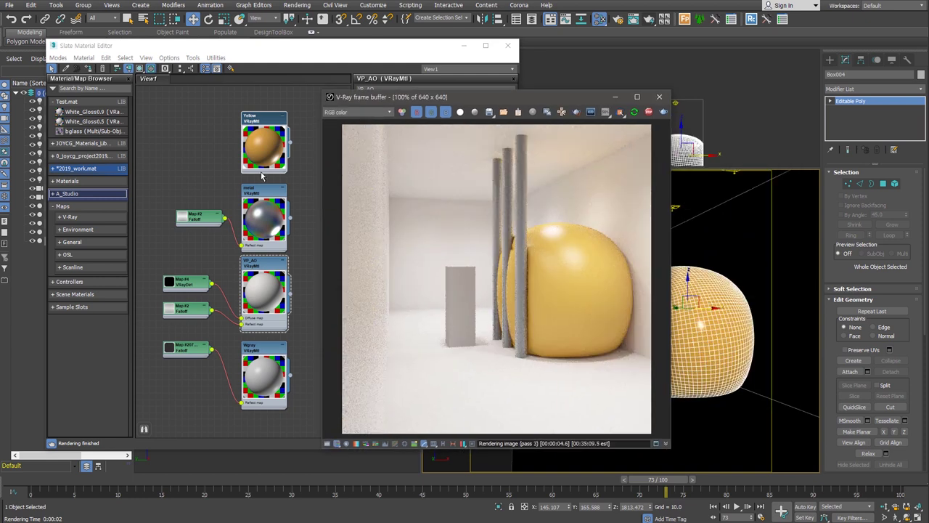
double_click(254, 134)
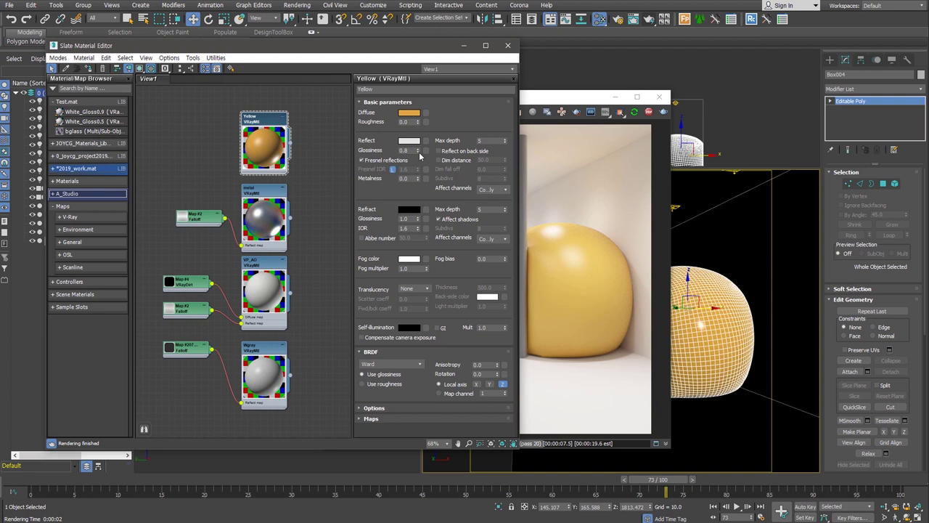
left_click_drag(407, 45, 294, 50)
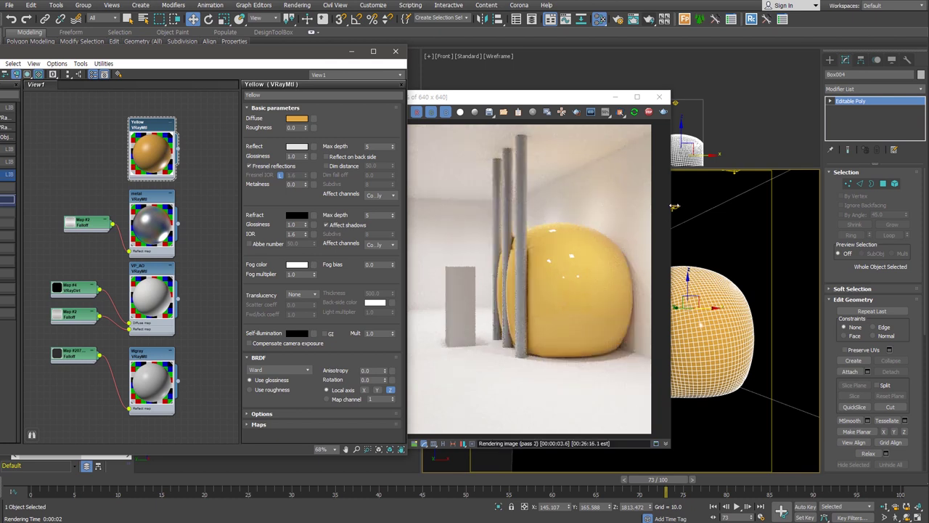
left_click(674, 206)
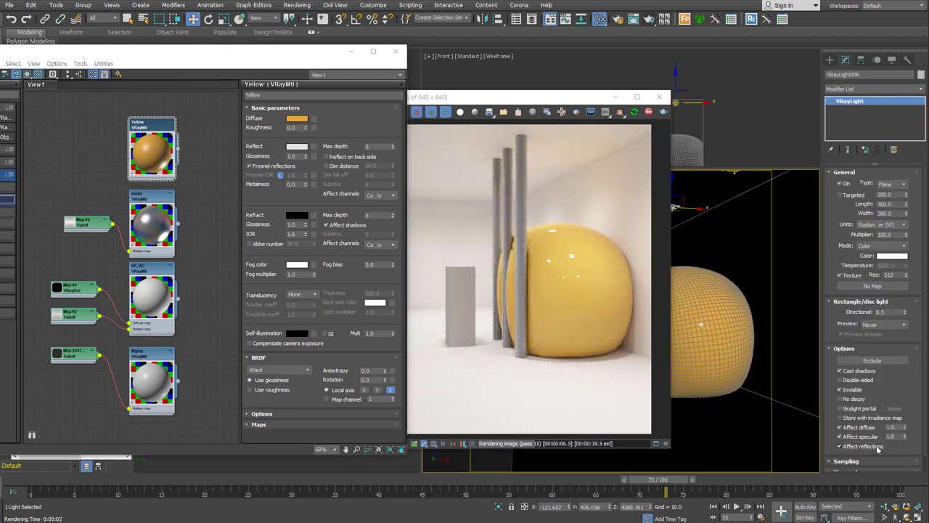
left_click(877, 448)
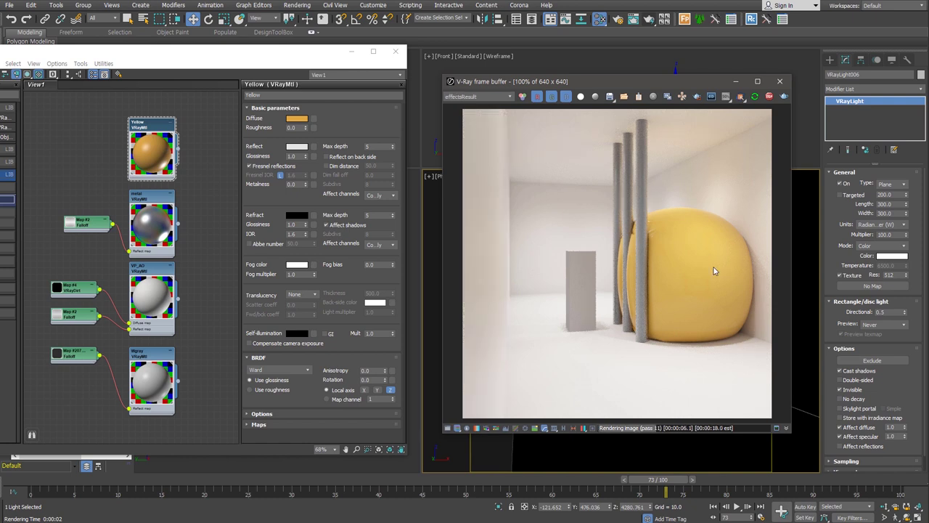
left_click(296, 156)
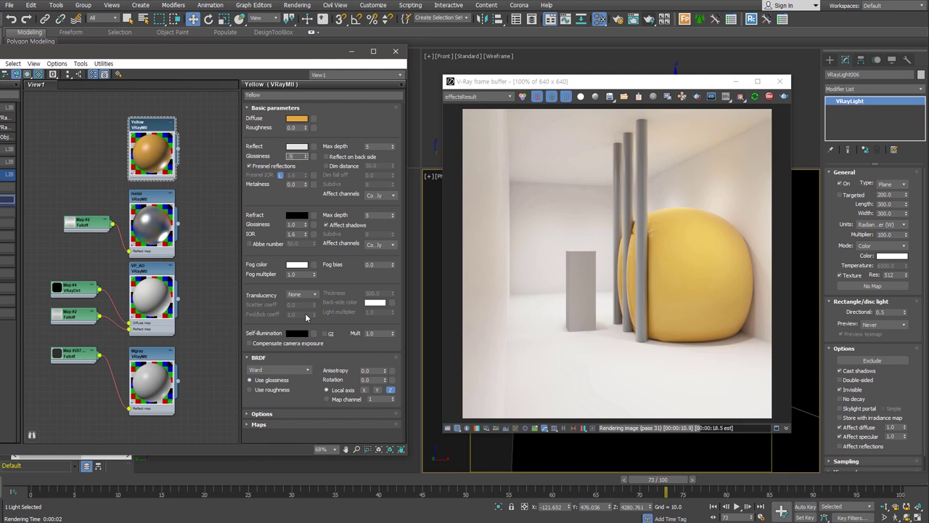
key("Return")
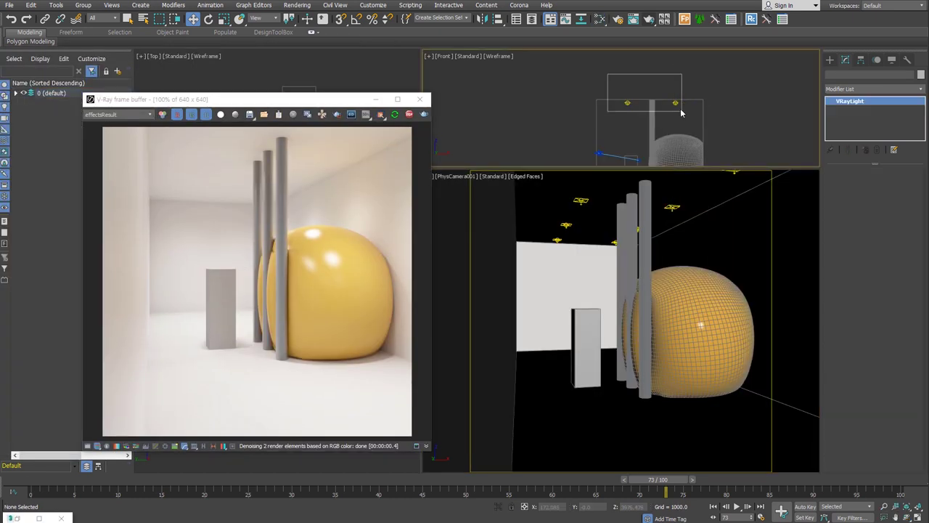
Switch off the ten ceiling lights and extrude the top face of Box005 in Editable Poly
key("shift+q")
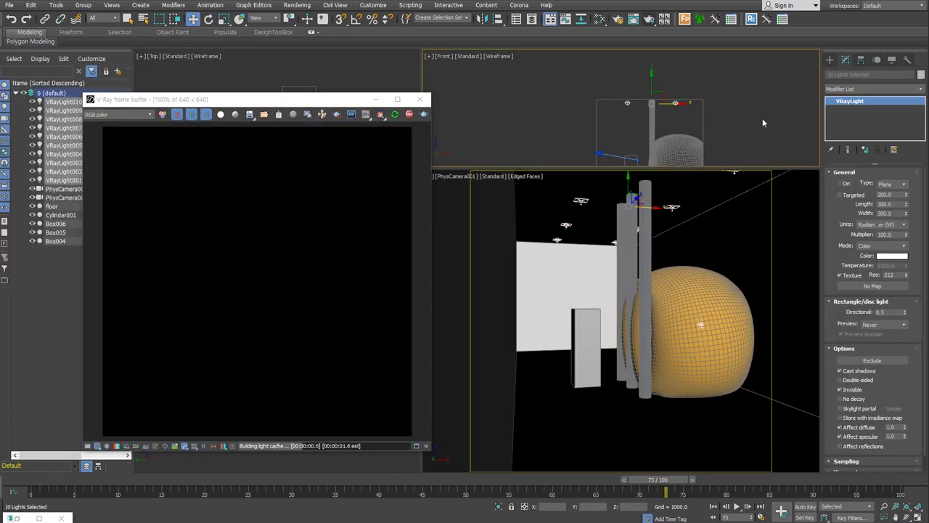
left_click(695, 102)
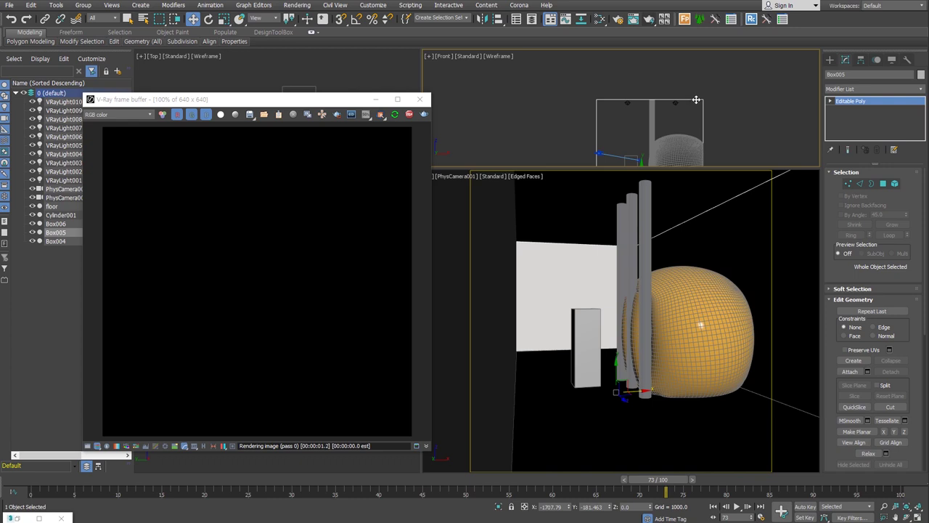
left_click_drag(695, 102, 694, 105)
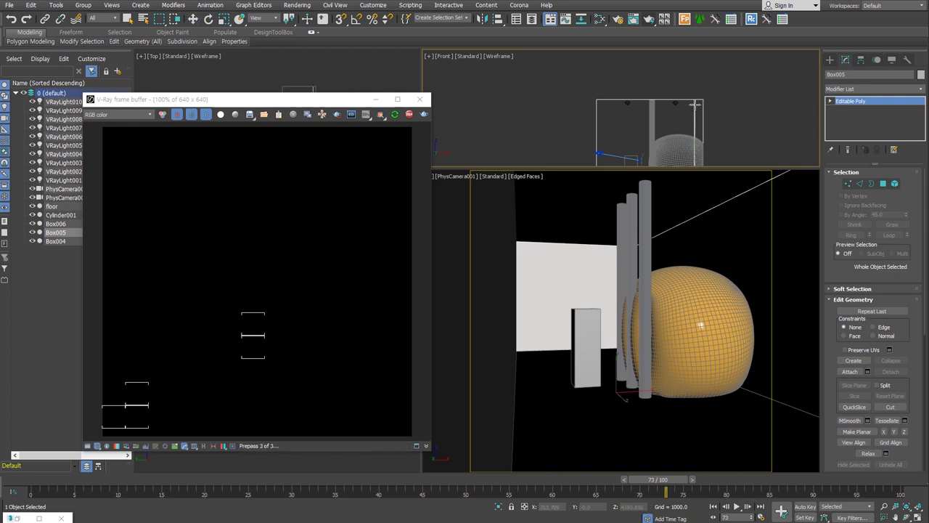
key("4")
left_click_drag(662, 72, 736, 114)
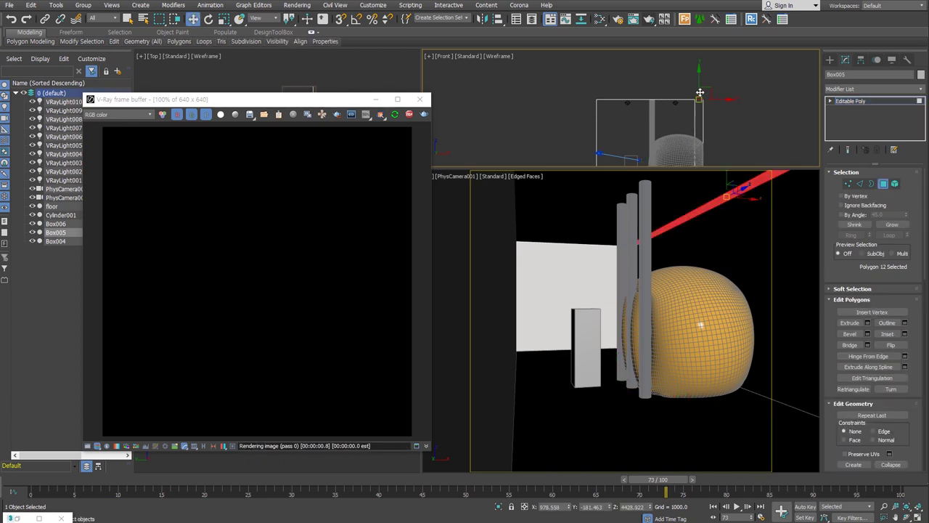
right_click(686, 145)
left_click(656, 143)
left_click_drag(725, 89, 730, 91)
scroll(730, 92, "down", 3)
left_click(701, 113)
Draw a long thin VRayLight plane along the room in the Top viewport
left_click(853, 120)
left_click_drag(346, 101, 308, 236)
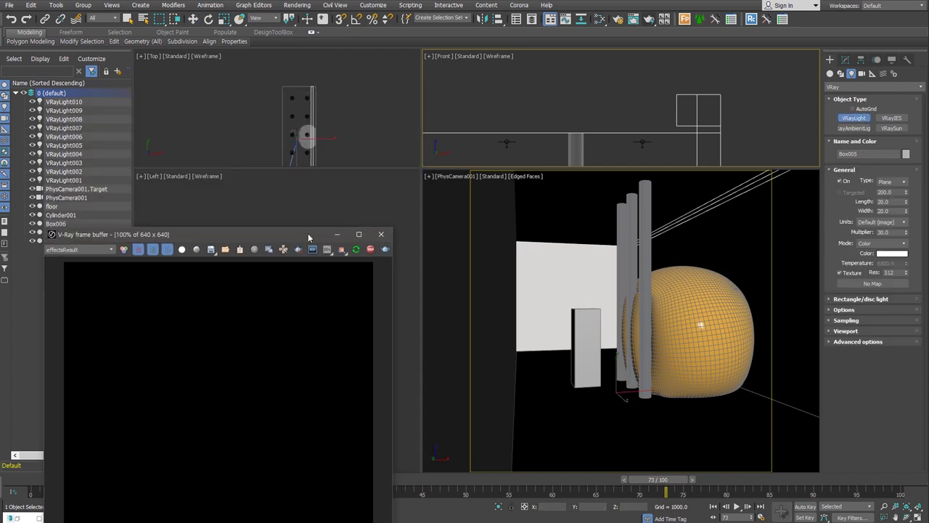
left_click_drag(312, 112, 330, 138)
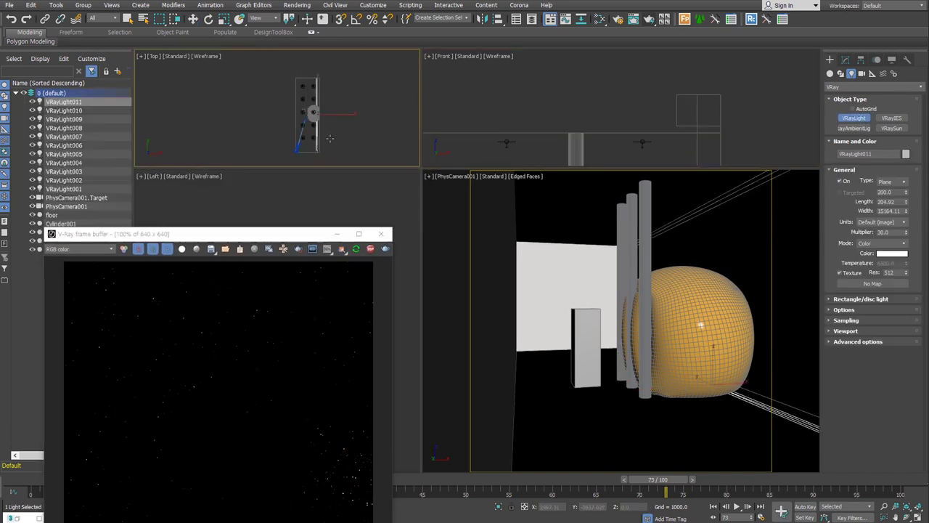
left_click_drag(312, 233, 704, 147)
Raise VRayLight011 slightly in the Left viewport and move the render window back left
right_click(301, 294)
key("w")
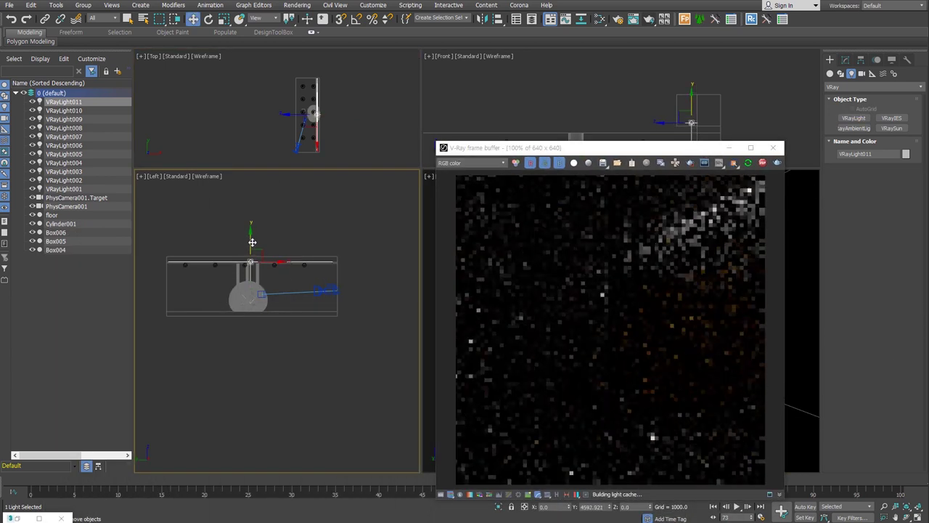
left_click_drag(252, 241, 252, 239)
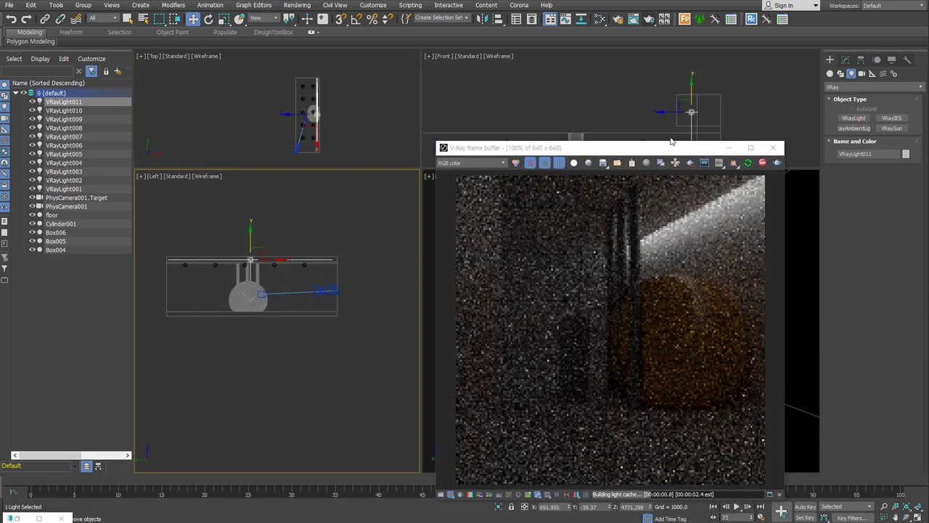
left_click_drag(671, 145, 344, 114)
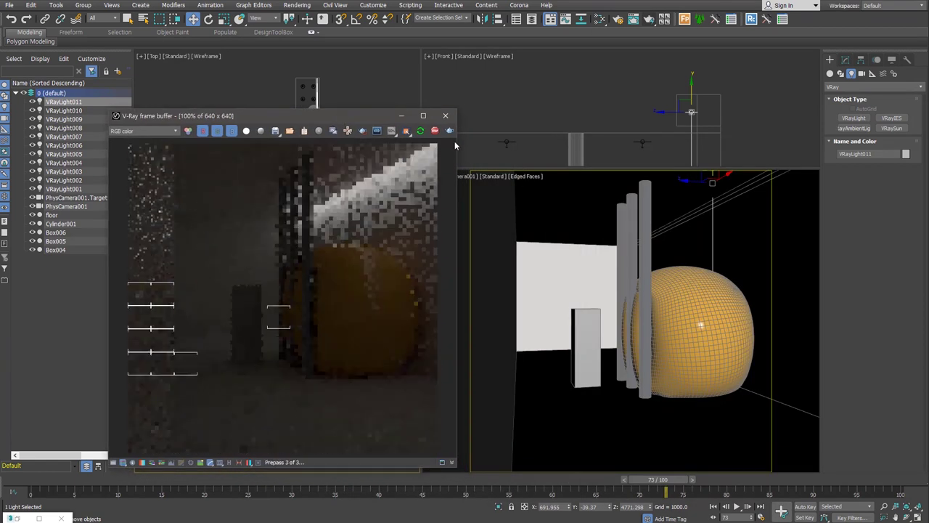
right_click(455, 146)
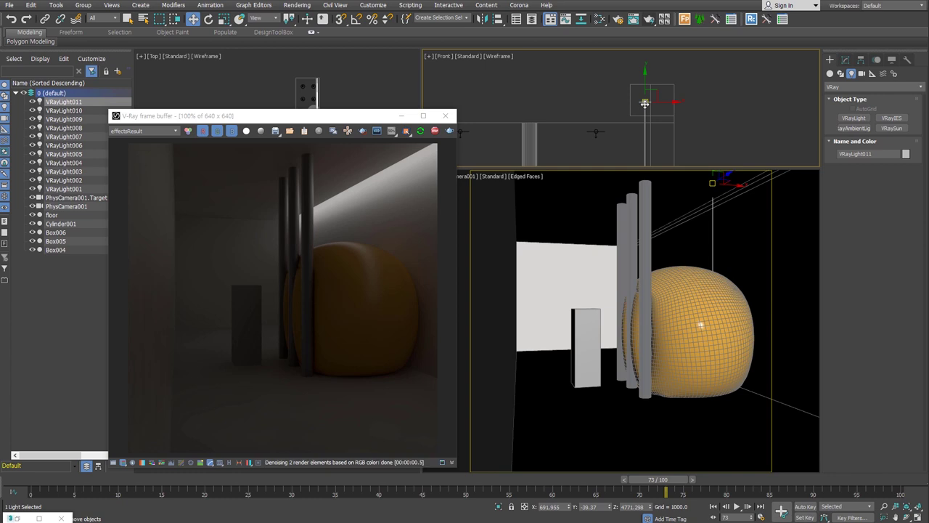
Shift the strip light right, set Directional to 0.6, and preview it only when selected
left_click(846, 60)
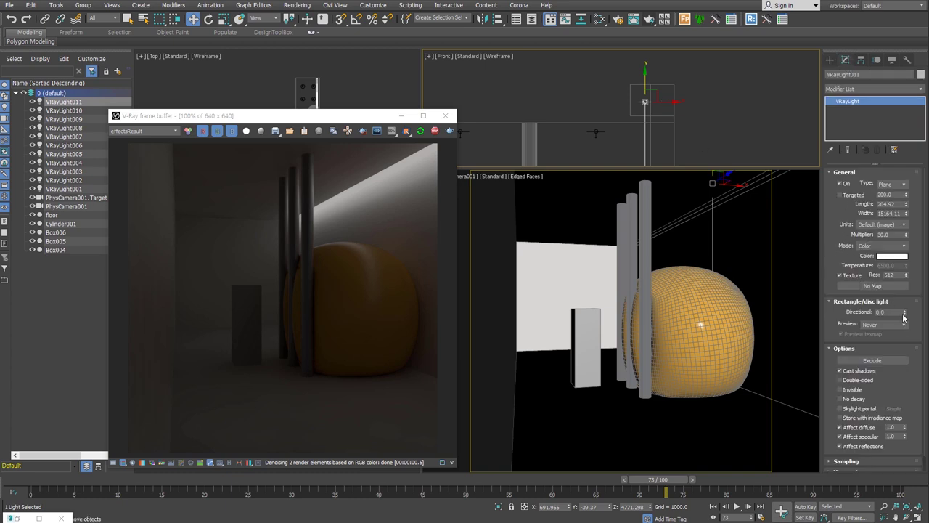
left_click_drag(659, 101, 676, 99)
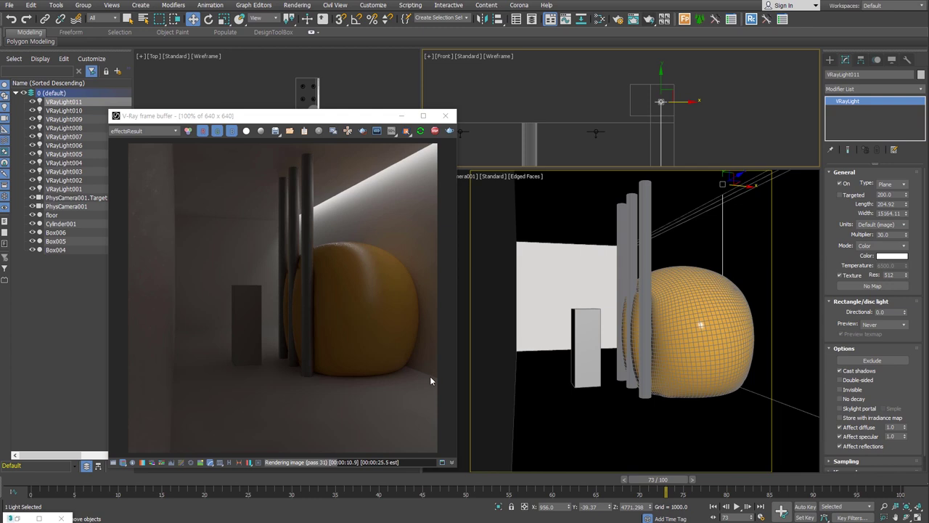
left_click(887, 312)
type("0.6")
key("Return")
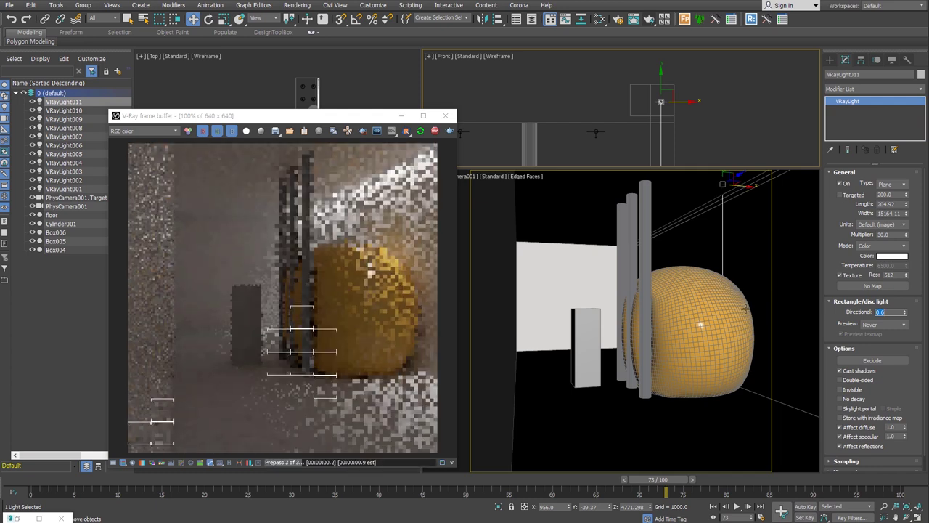
left_click(890, 323)
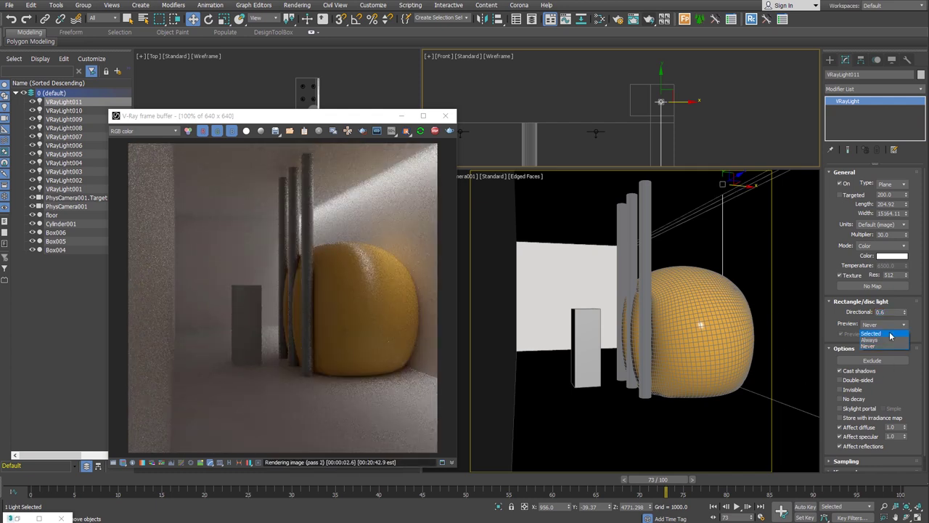
left_click(889, 331)
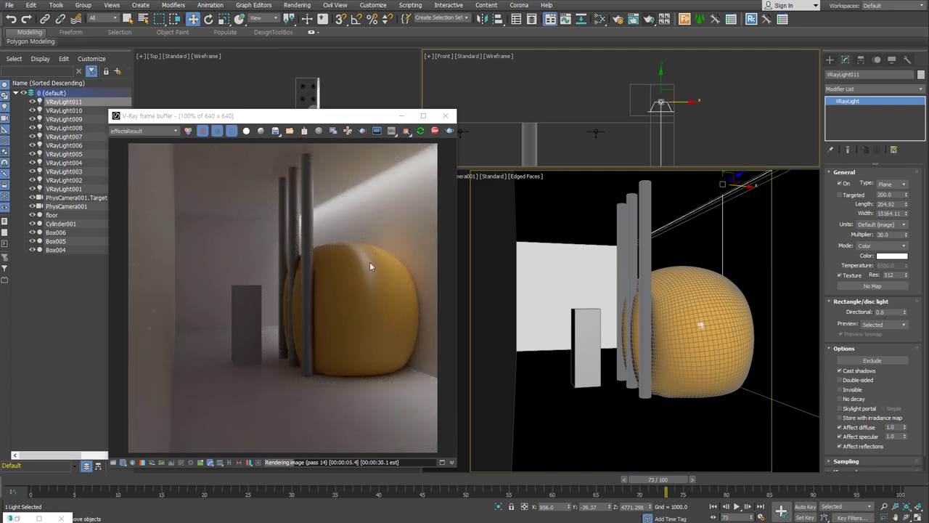
Try Radiant power units, revert to Default (image) units, and raise the plane light higher
left_click(903, 224)
left_click(895, 251)
left_click(903, 225)
left_click(900, 234)
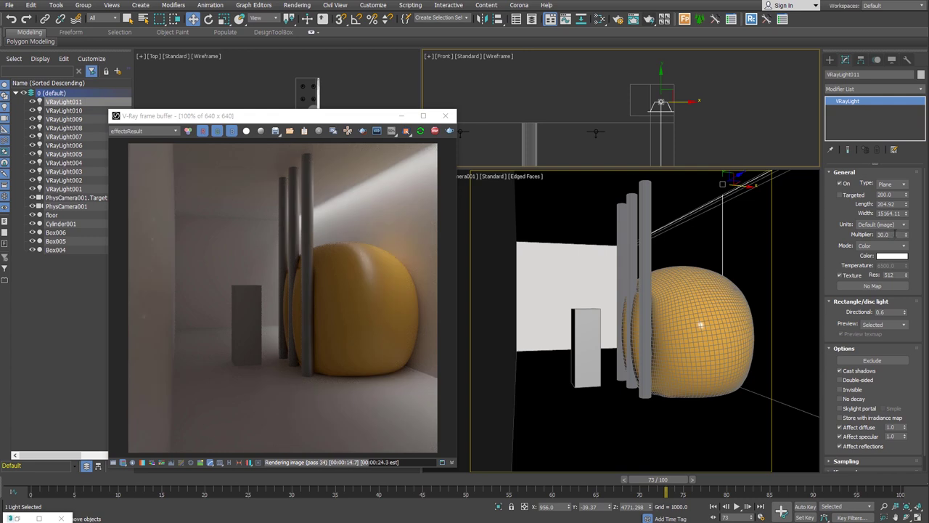
left_click_drag(660, 104, 660, 93)
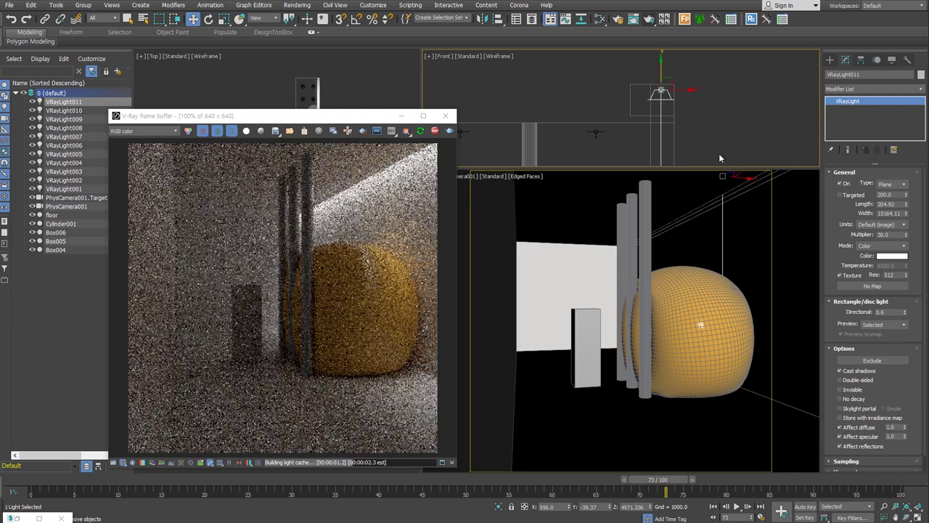
Zoom out the Front viewport and turn the ceiling light VRayLight010 back on
scroll(670, 109, "down", 3)
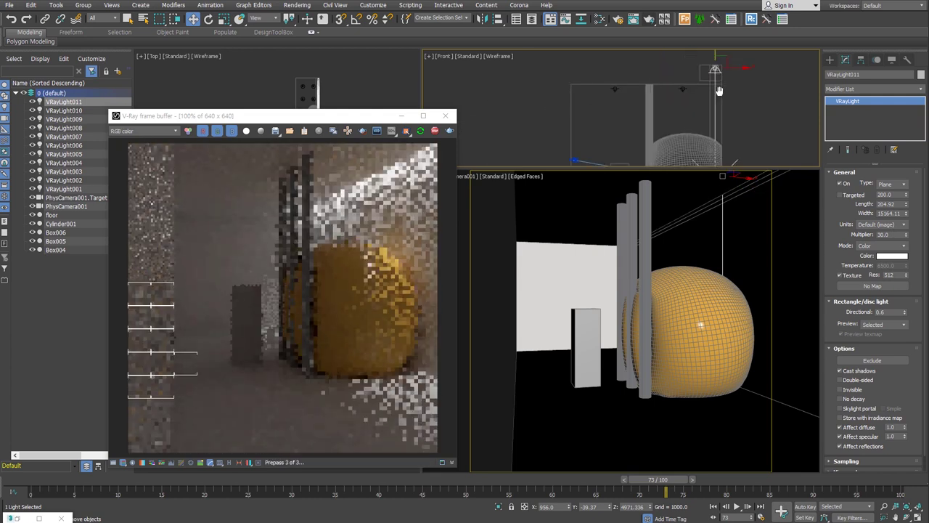
left_click(682, 88)
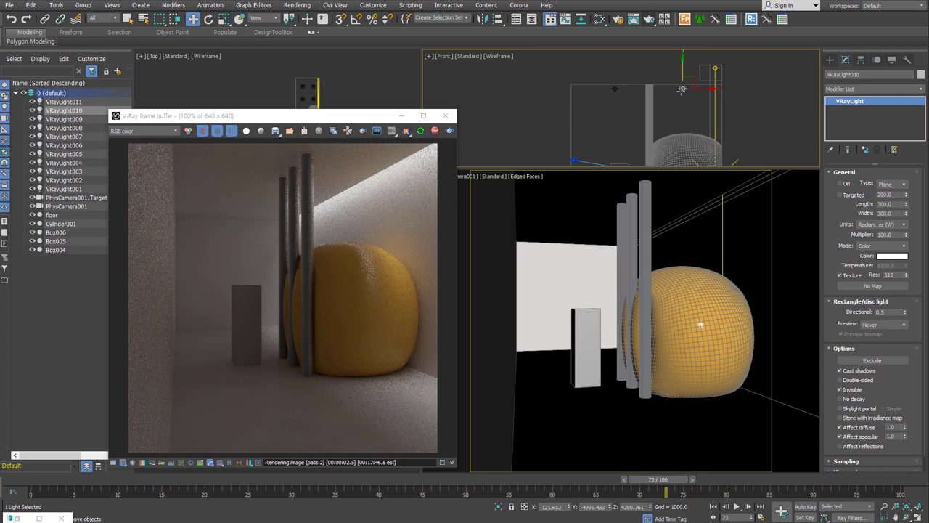
left_click(845, 183)
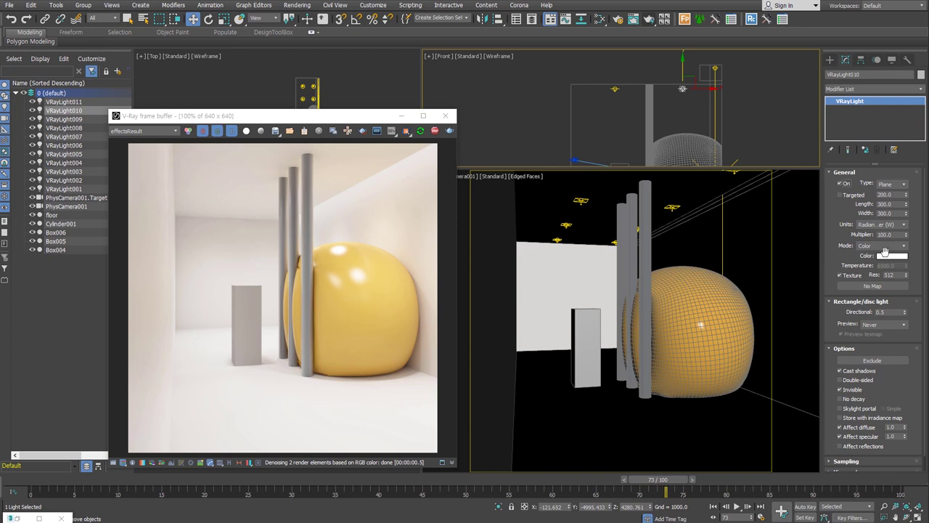
Set VRayLight010's colour mode to Temperature at a warm 3600 K
left_click(903, 247)
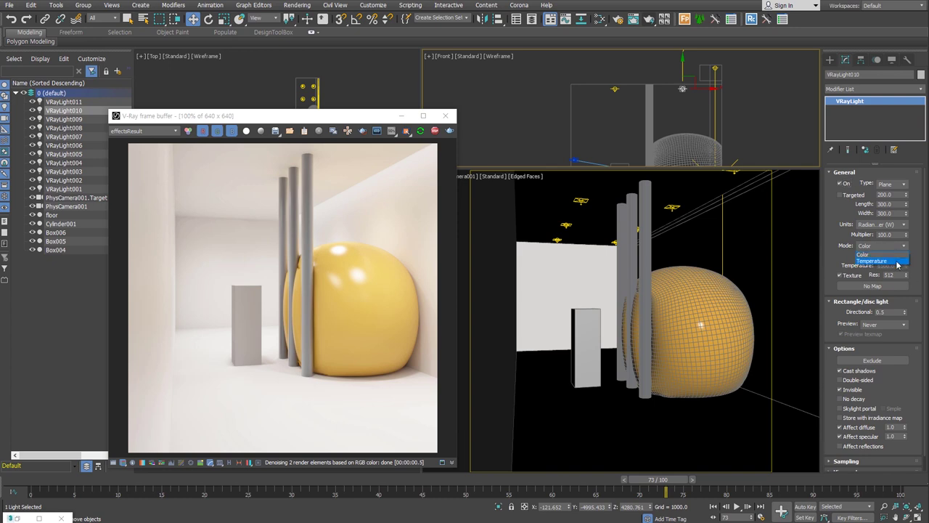
left_click(897, 261)
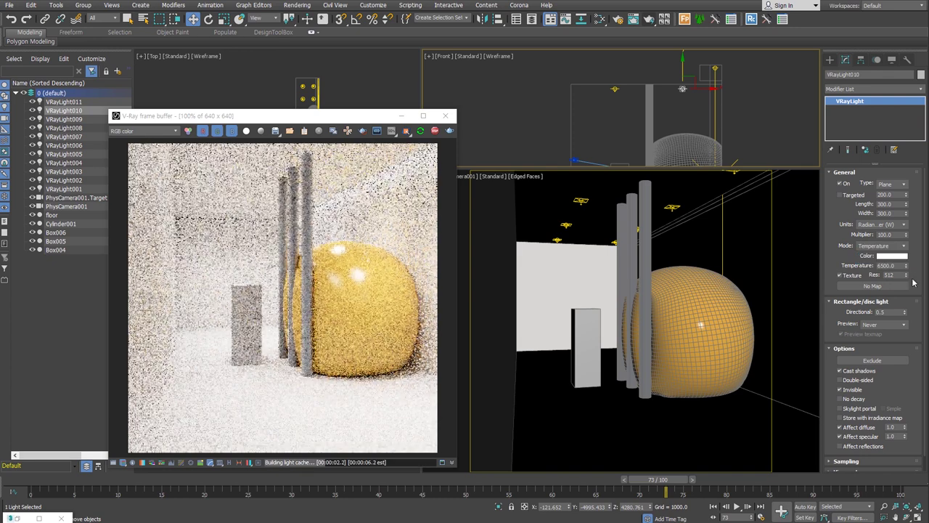
left_click(902, 265)
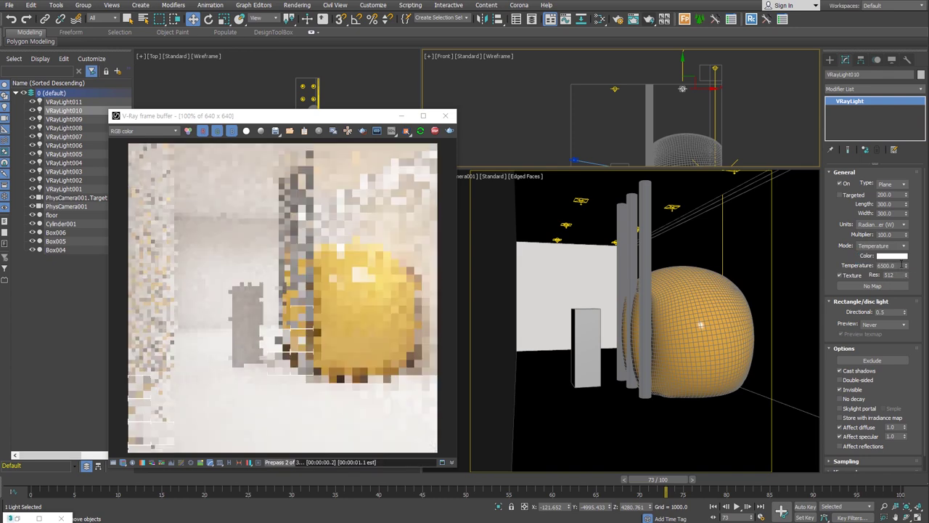
type("5500")
left_click_drag(902, 264, 905, 354)
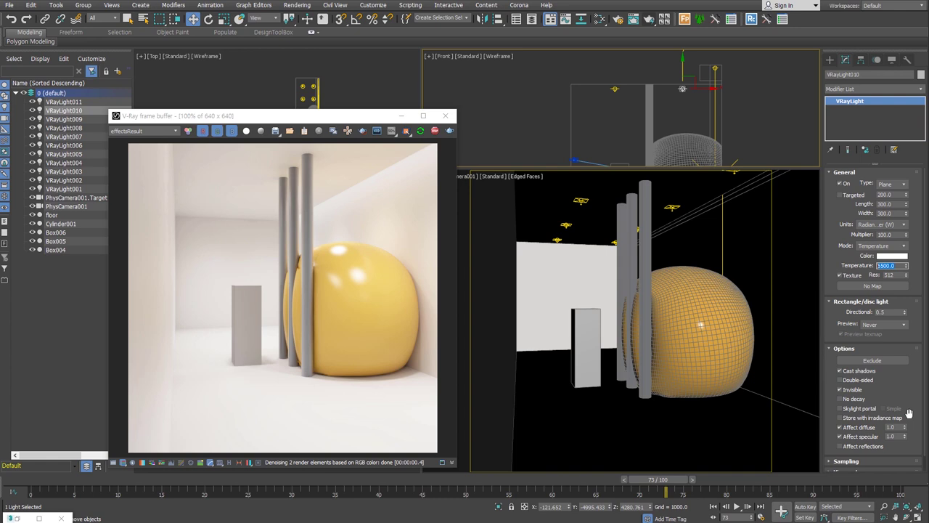
type("5")
type("4800")
key("Return")
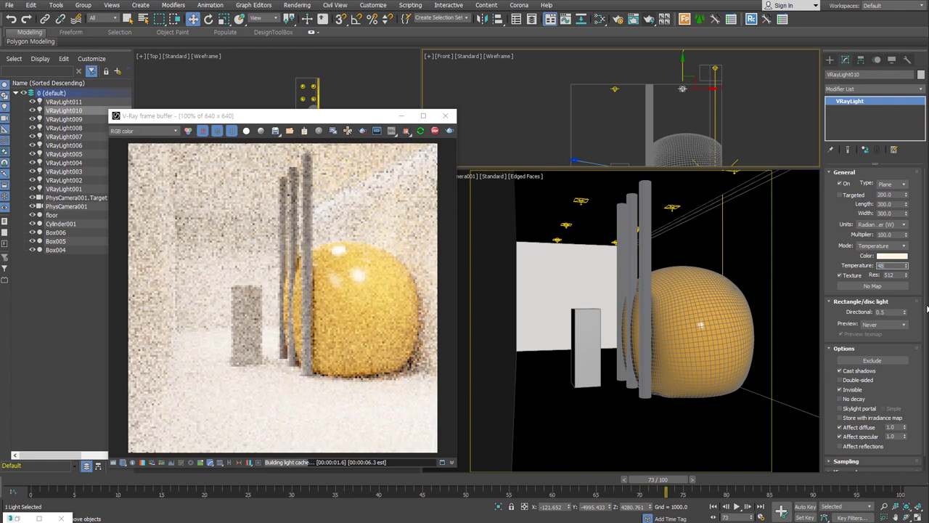
type("3600")
key("Return")
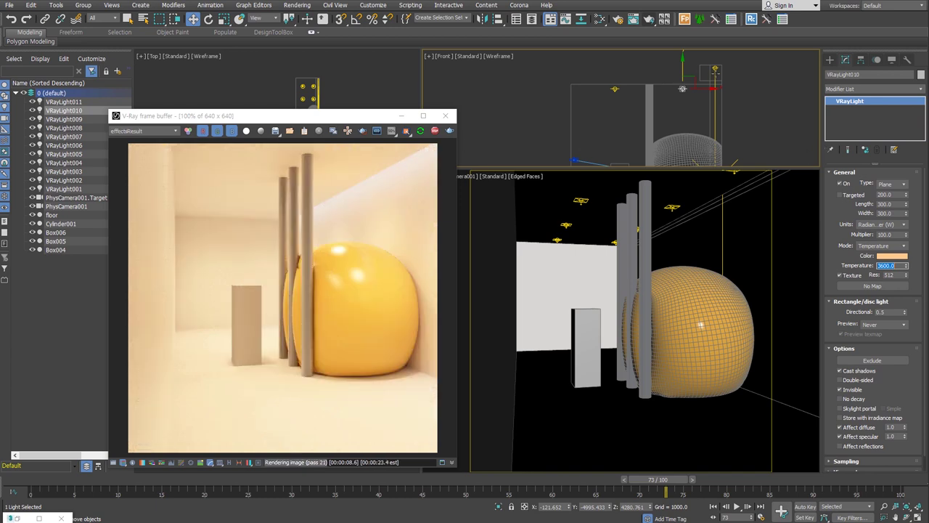
Switch VRayLight011's colour mode to Temperature
left_click(715, 69)
left_click(893, 246)
left_click(871, 262)
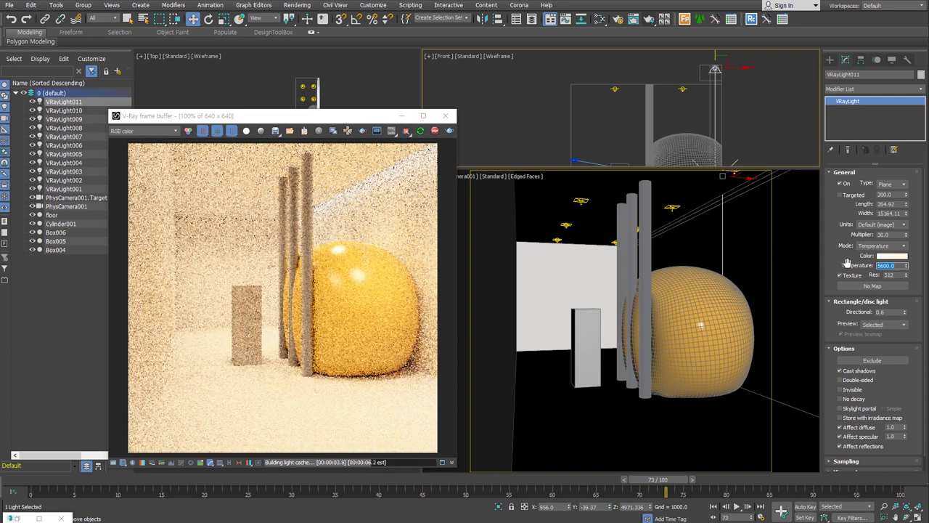
Set the ceiling lights' colour temperature to 4200 K via VRayLight009
left_click(615, 89)
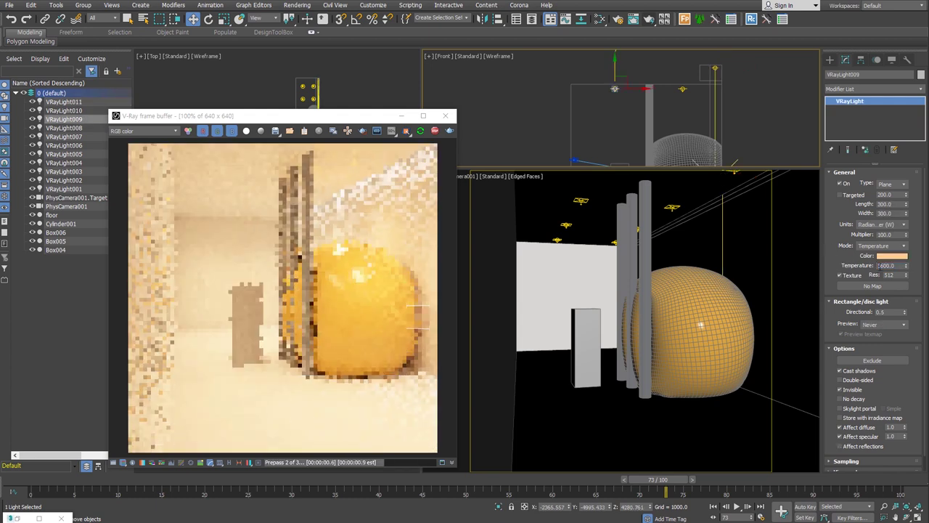
type("4200")
key("Return")
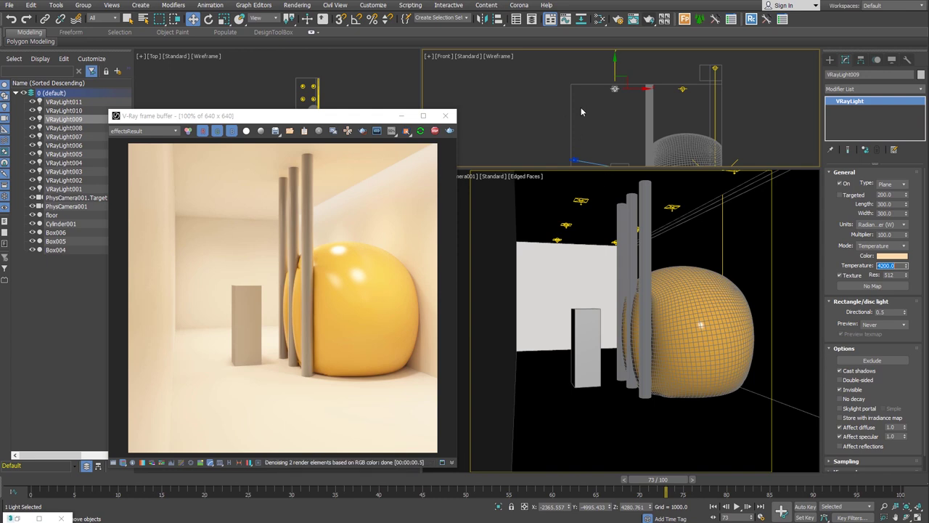
Select all ten ceiling lights together in the Front viewport and re-render
left_click_drag(600, 56, 741, 101)
left_click(714, 70)
key("shift+q")
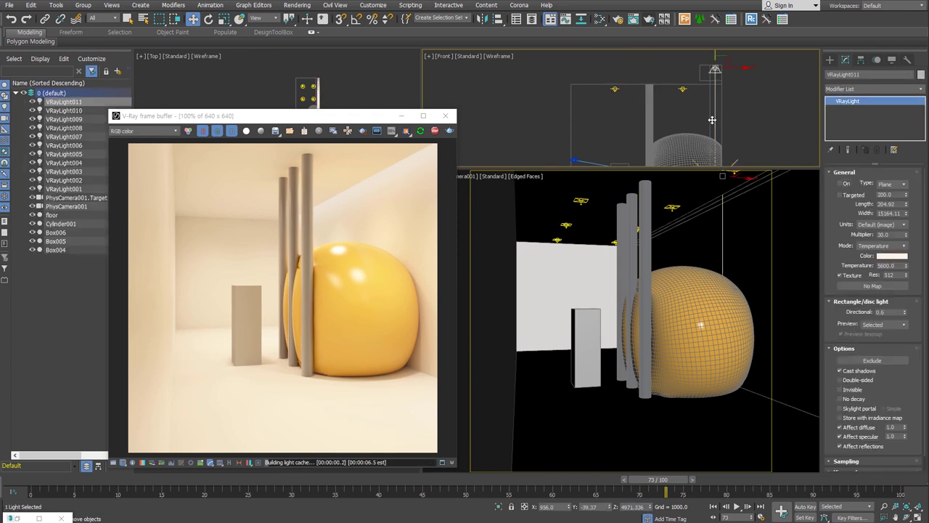
left_click_drag(597, 71, 698, 100)
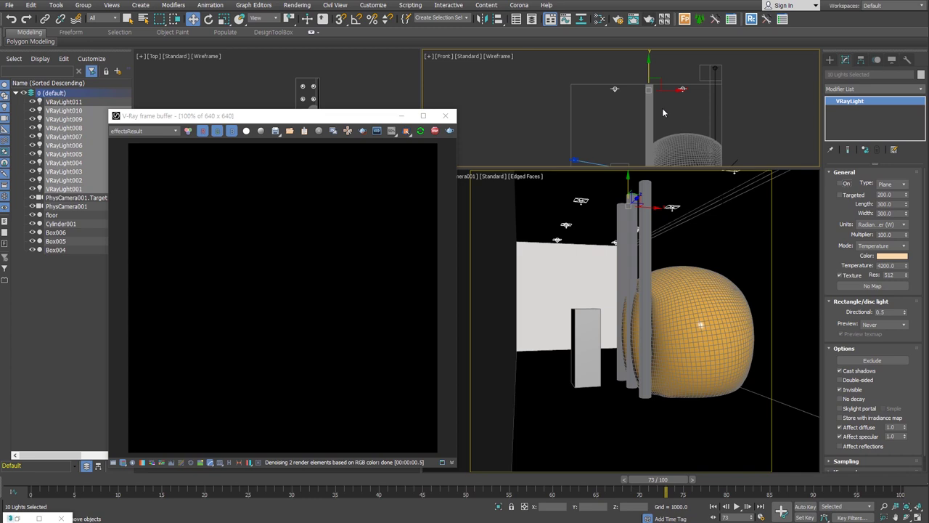
Group the ten ceiling lights under the name 'downlight', then clear the selection
key("ctrl+g")
type("don")
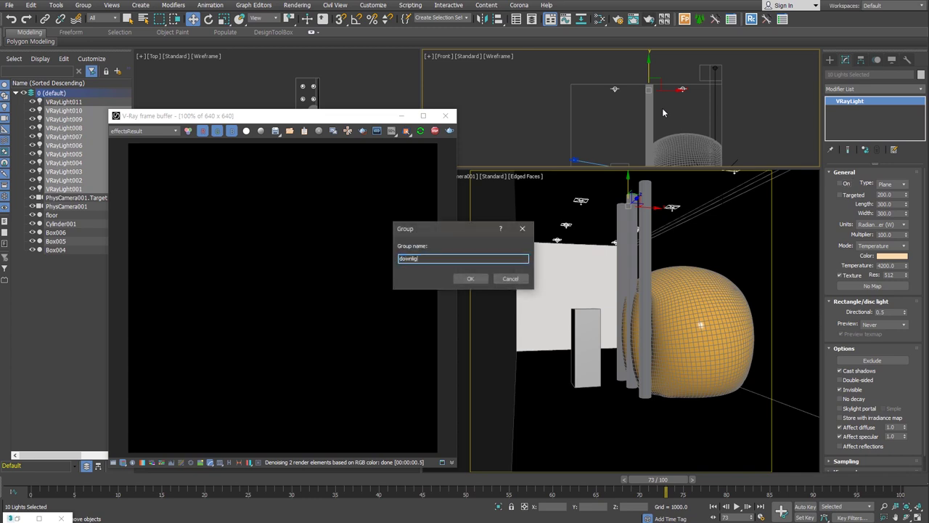
key("Return")
left_click(681, 90)
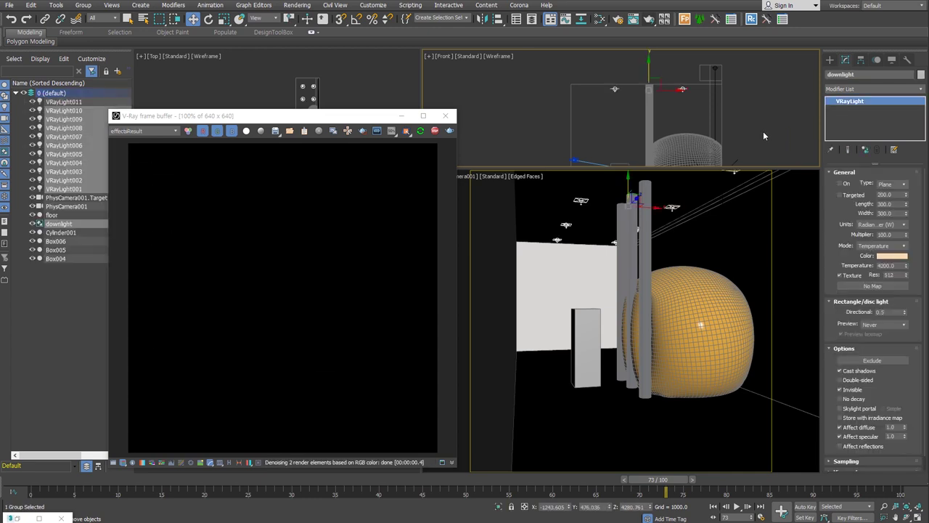
key("Delete")
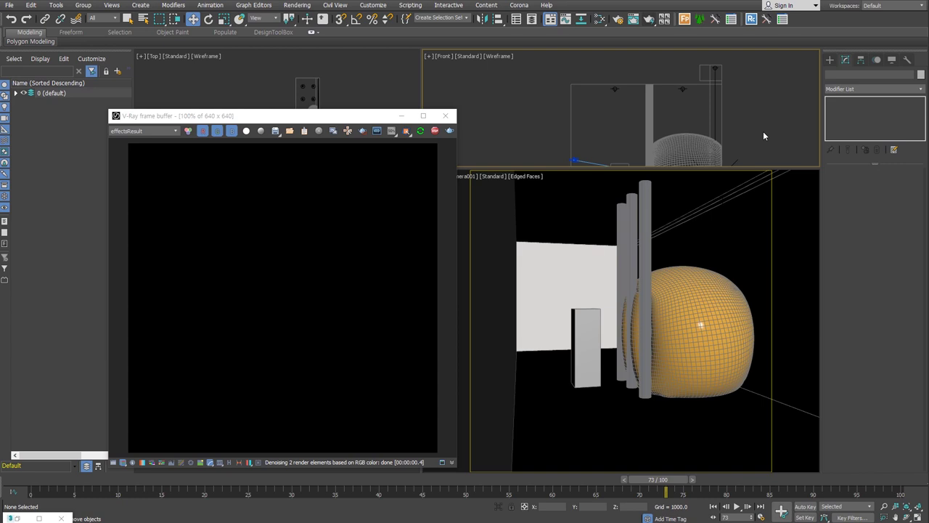
key("ctrl+z")
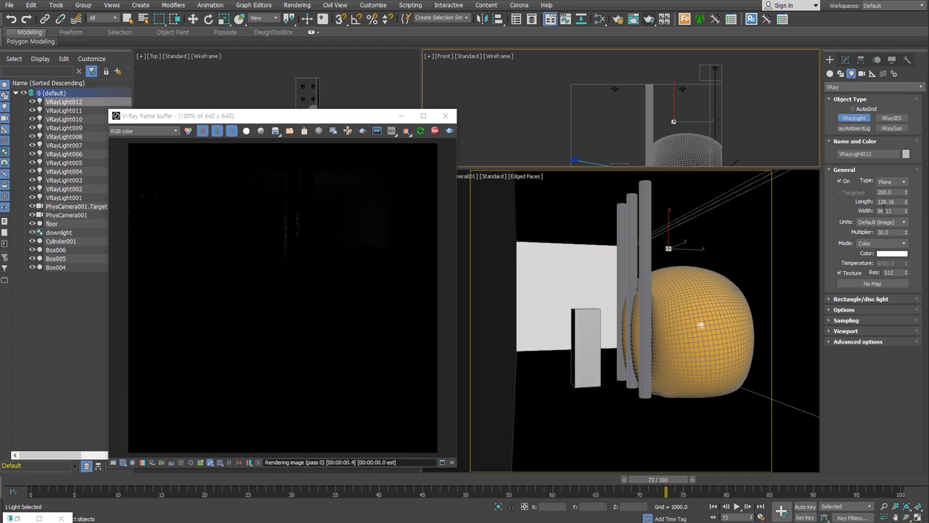
Size the new plane light VRayLight012 to 50 × 50
double_click(891, 201)
type("50")
key("Tab")
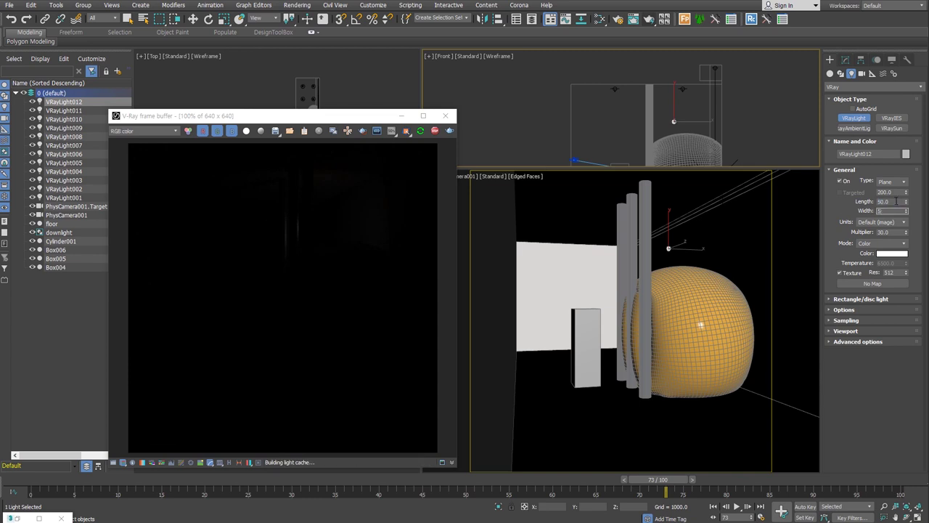
Align VRayLight012 to the camera on all position and orientation axes, then raise it slightly
mouse_move(624, 131)
middle_mouse_down("alt")
mouse_move(635, 138)
mouse_move(617, 122)
middle_mouse_up("alt")
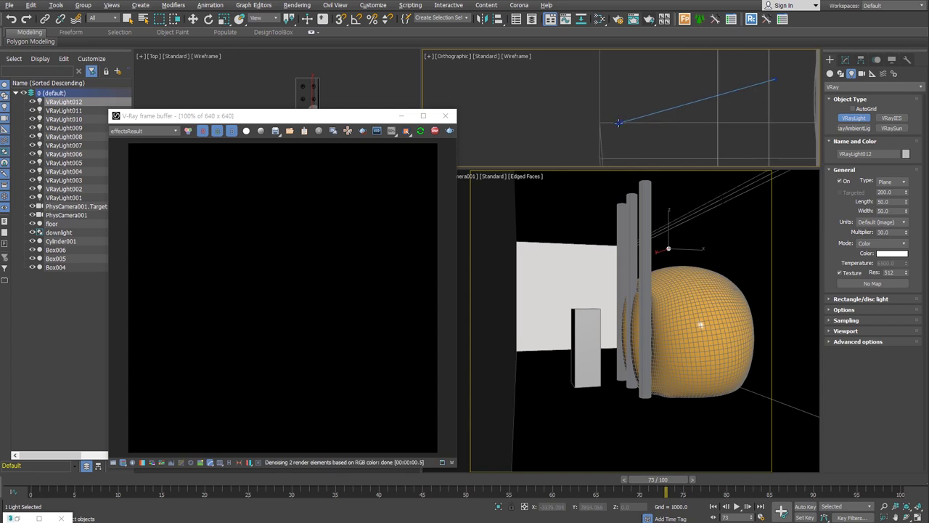
left_click(618, 122)
left_click(422, 289)
left_click(453, 289)
left_click(486, 289)
left_click(418, 199)
left_click(490, 199)
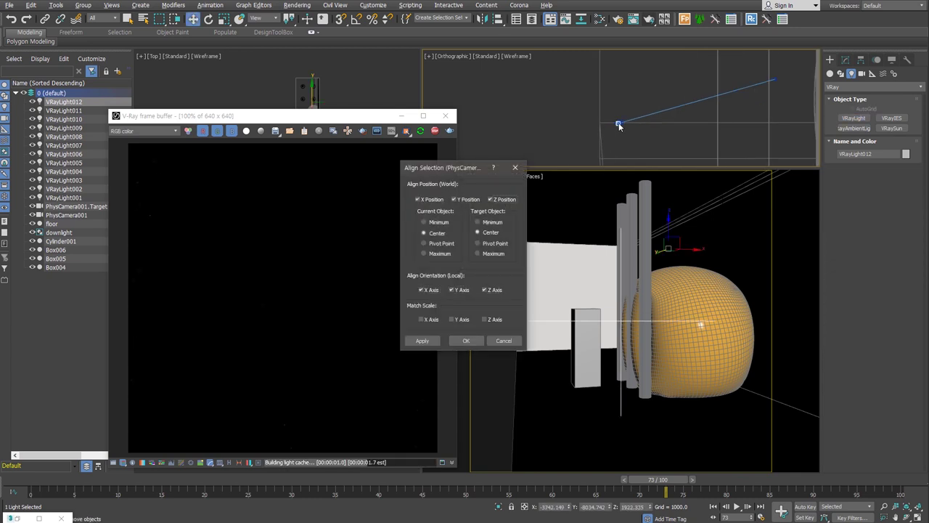
left_click(465, 340)
scroll(563, 125, "up", 5)
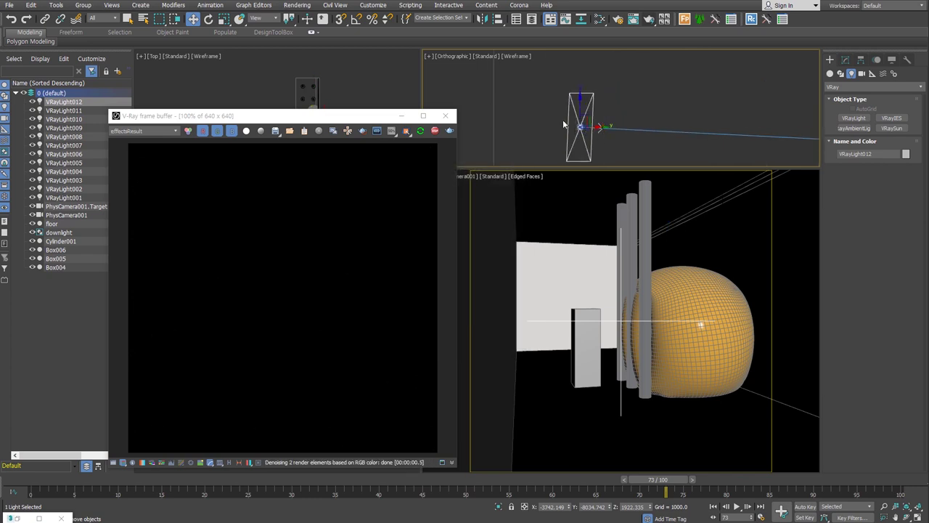
left_click_drag(581, 128, 579, 96)
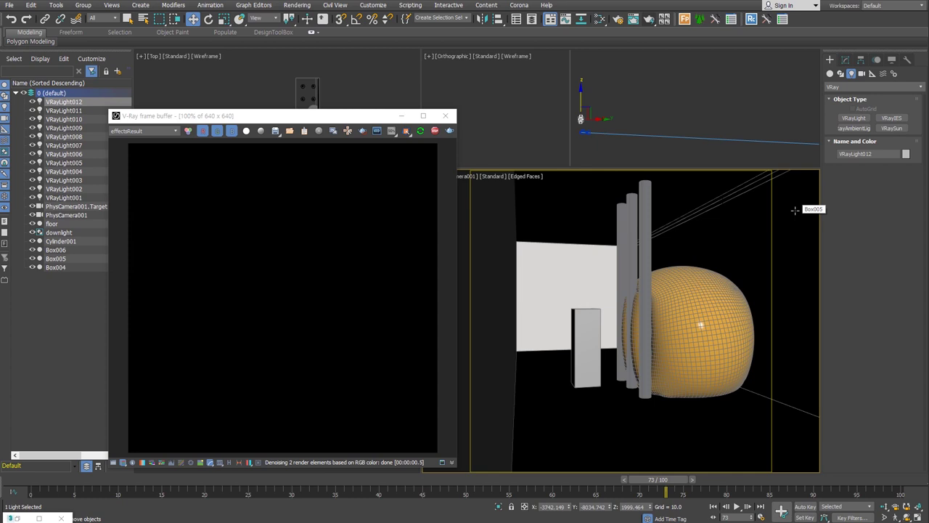
Set VRayLight012's multiplier to 50000 and Directional to 0.2, then re-render
left_click(845, 59)
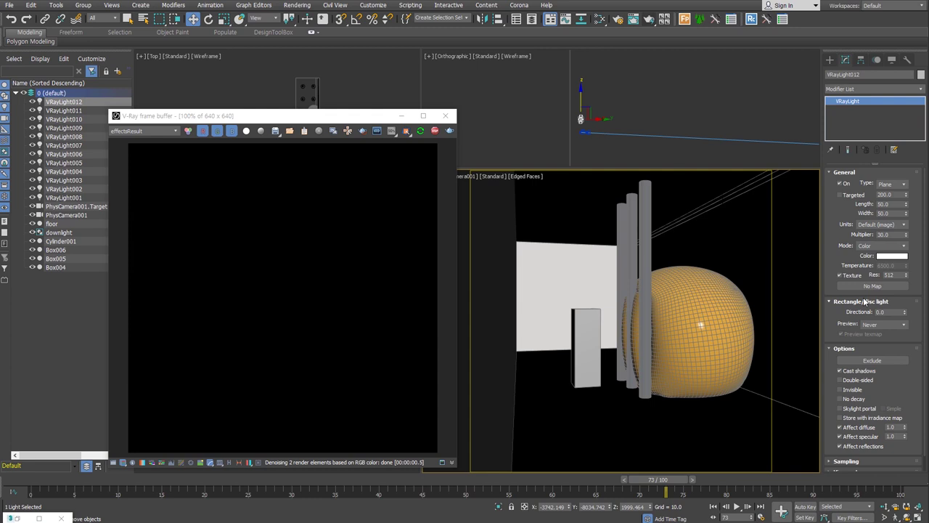
double_click(892, 235)
type("50")
type("00")
key("Return")
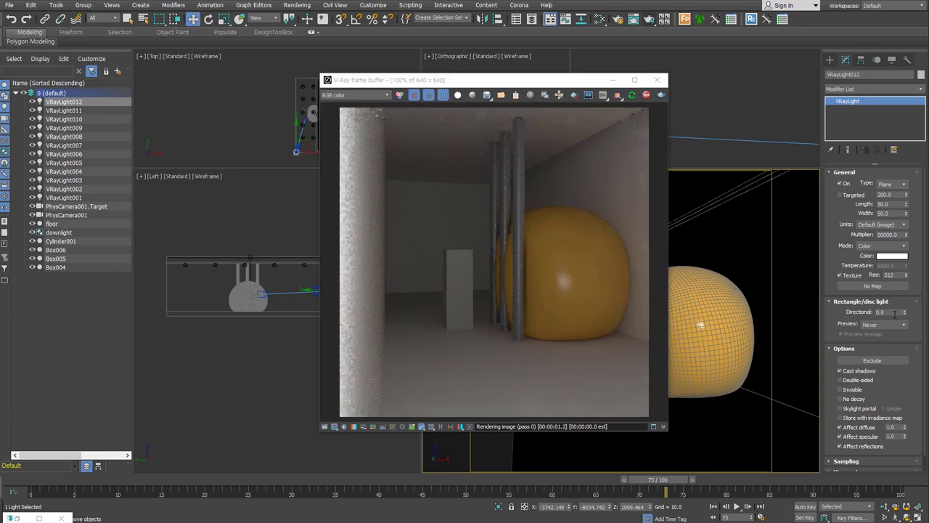
double_click(886, 311)
type("0.2")
key("Return")
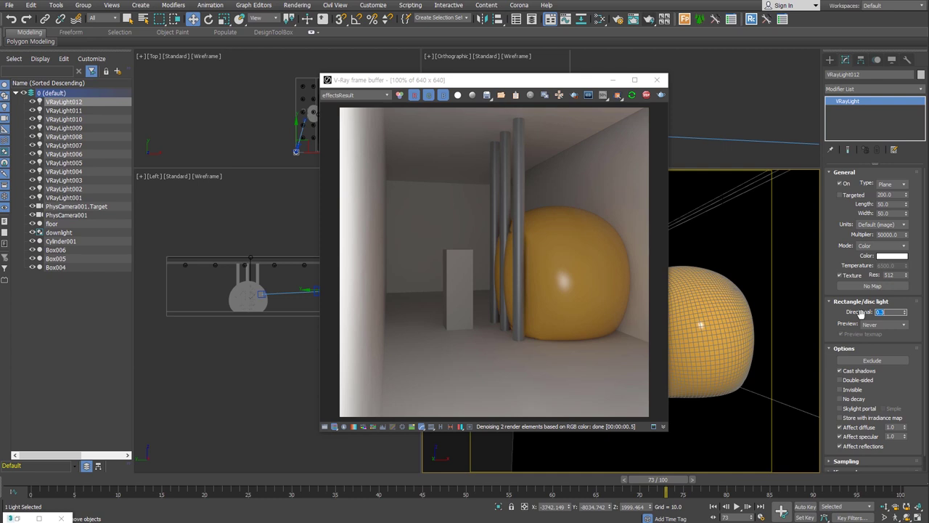
left_click(884, 234)
key("shift+q")
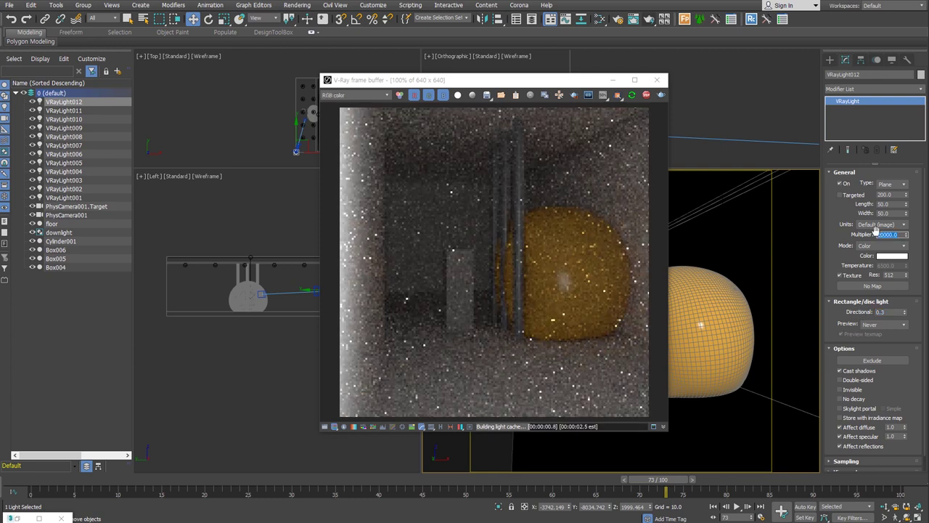